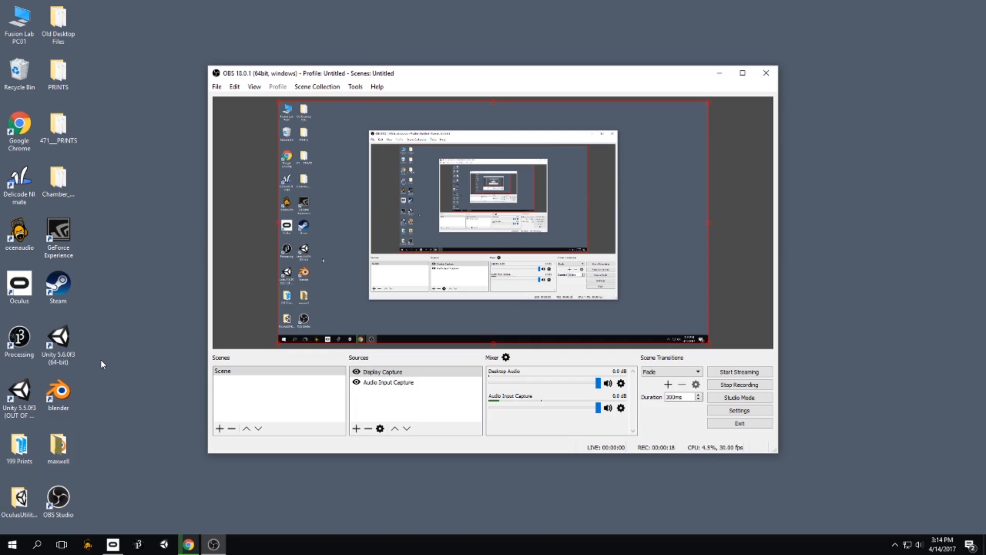
- Launch the 64-bit Unity 5.6.0f3 and start creating a new project
double_click(59, 348)
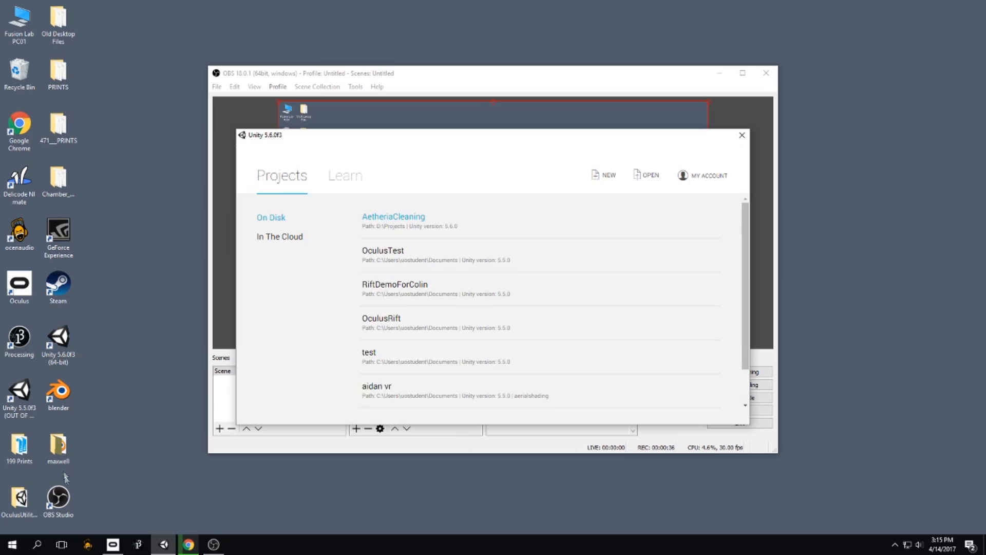
left_click(611, 176)
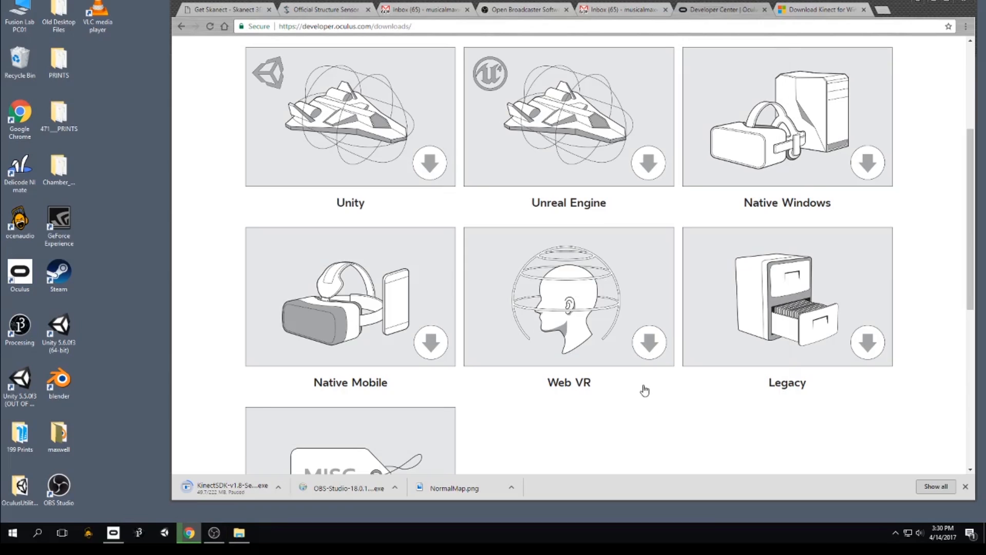
- Accept the terms and download Oculus Utilities for Unity 5, version 1.13.0, from the Oculus Unity packages page
scroll(349, 145, "up", 1)
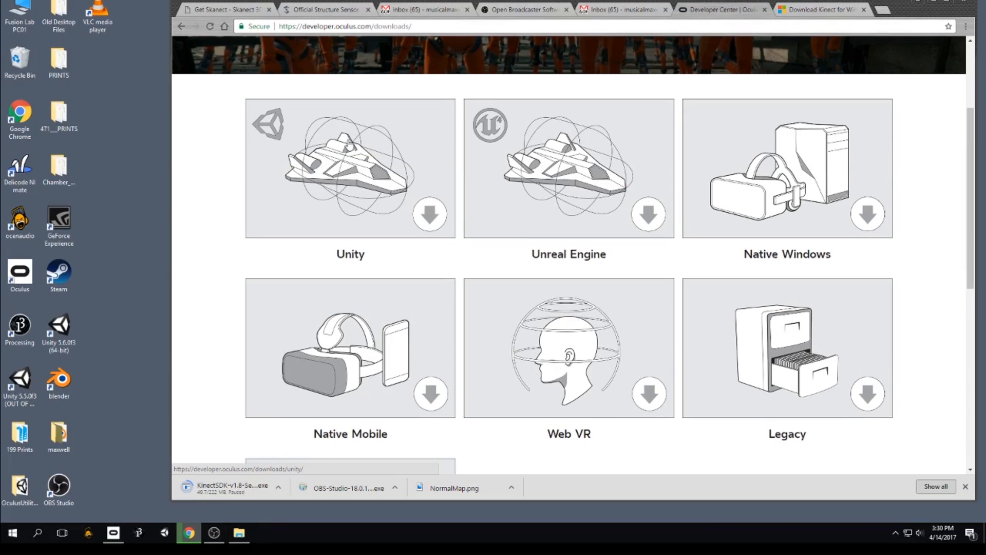
left_click(349, 146)
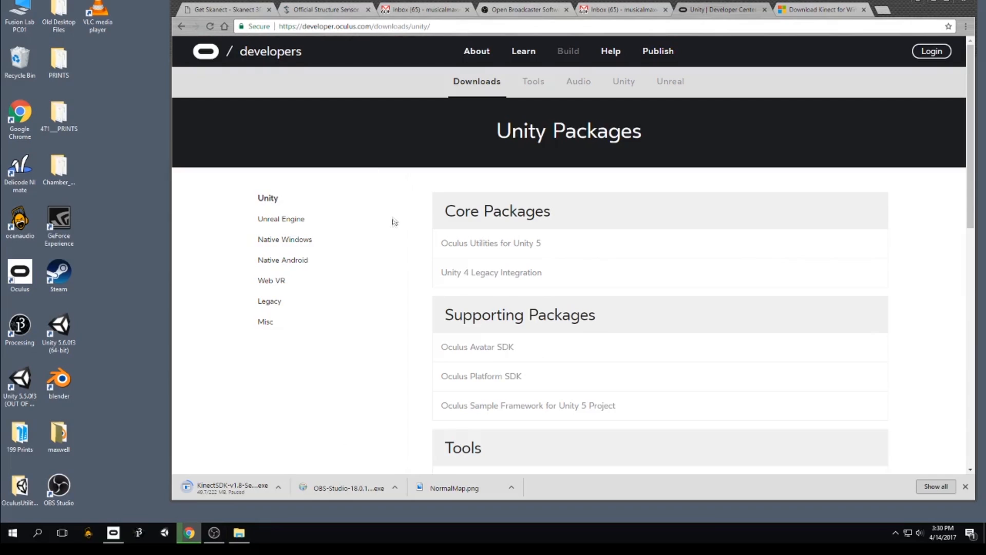
scroll(393, 223, "down", 4)
scroll(425, 154, "up", 2)
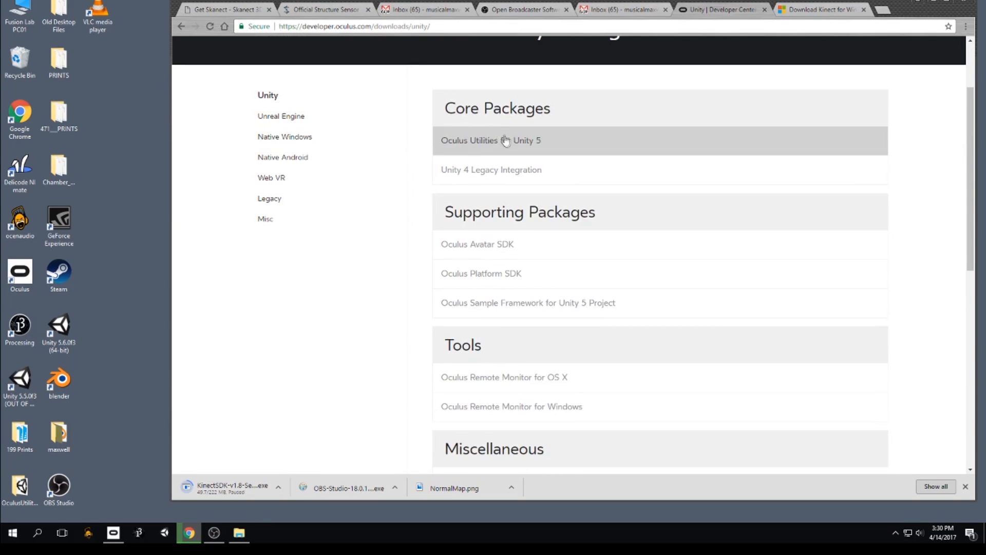
left_click(489, 146)
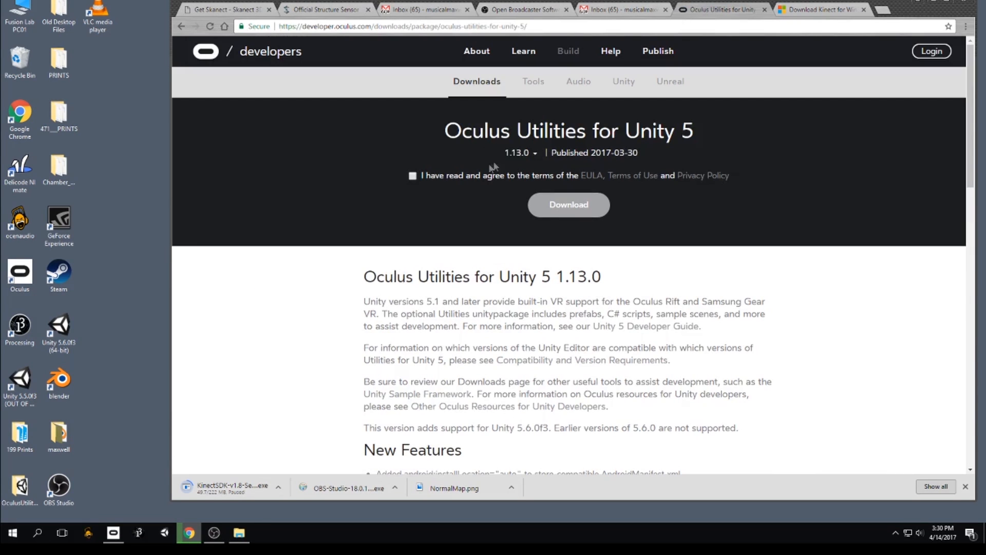
left_click(418, 176)
left_click(534, 202)
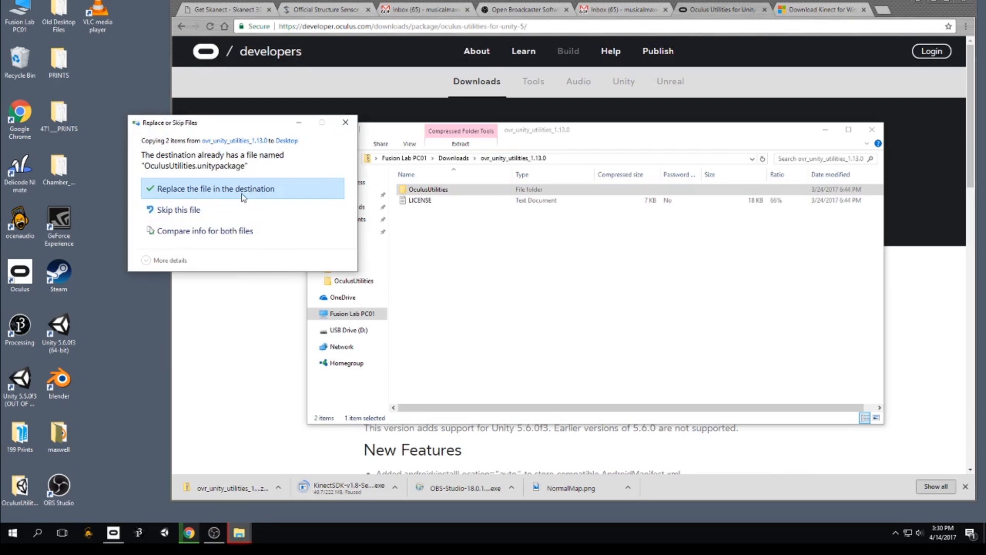
- Replace the existing OculusUtilities.unitypackage on the desktop with the downloaded copy and close the archive window
left_click(243, 198)
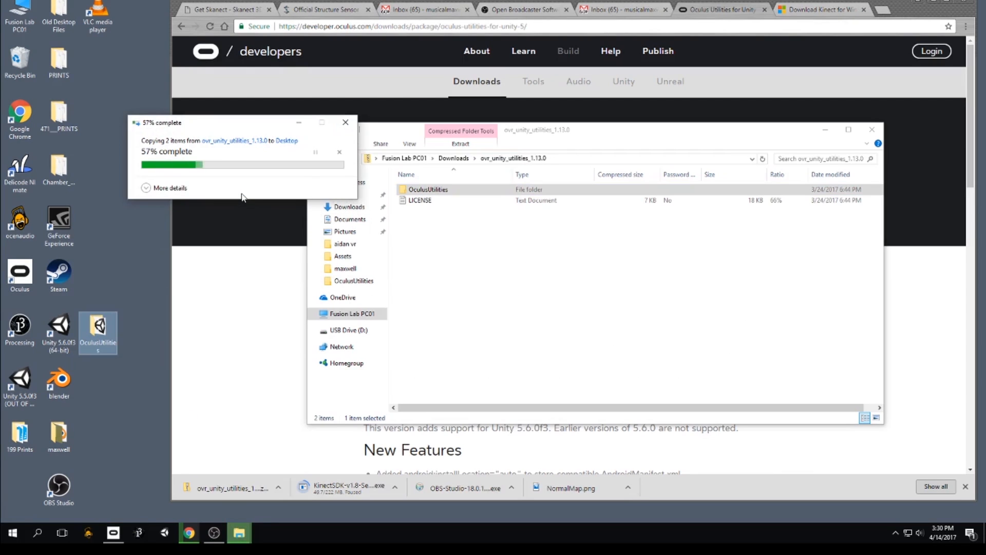
left_click(872, 130)
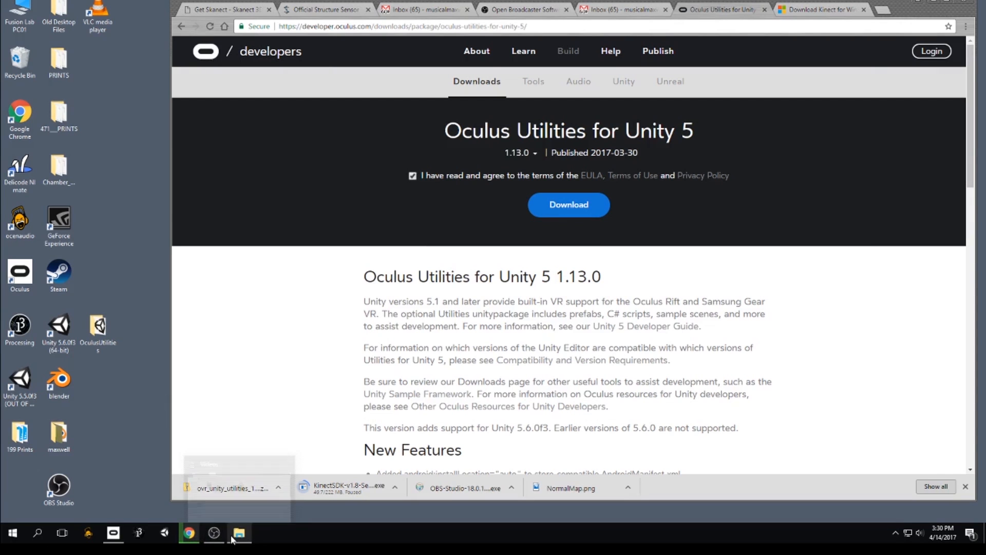
- Open the OculusUtilities package from the desktop folder and import all its contents into the new Unity project
mouse_move(222, 541)
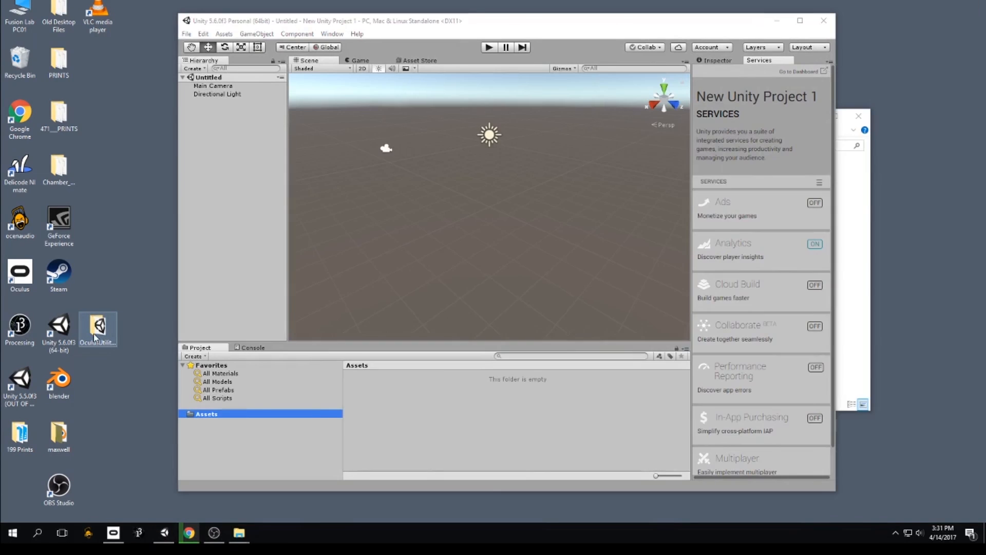
double_click(94, 334)
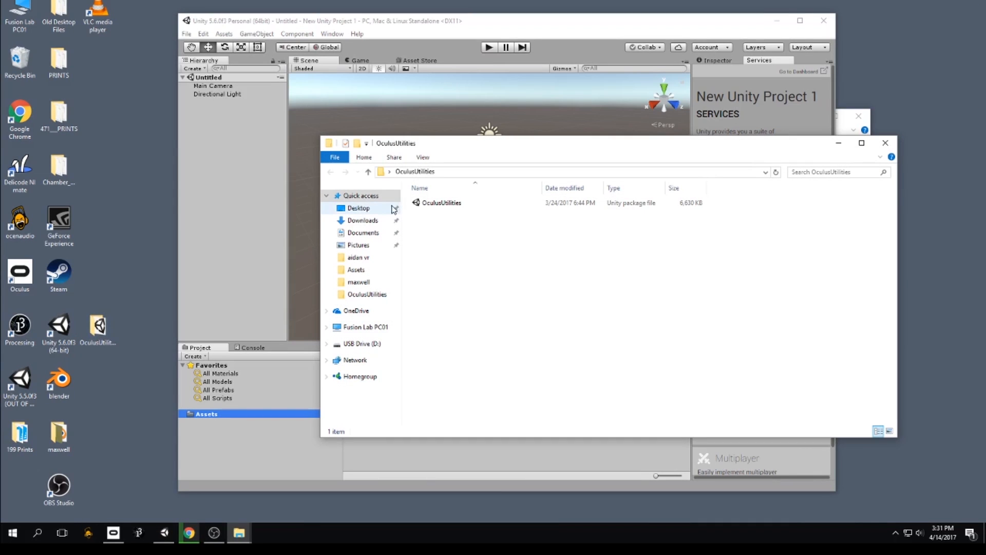
double_click(421, 206)
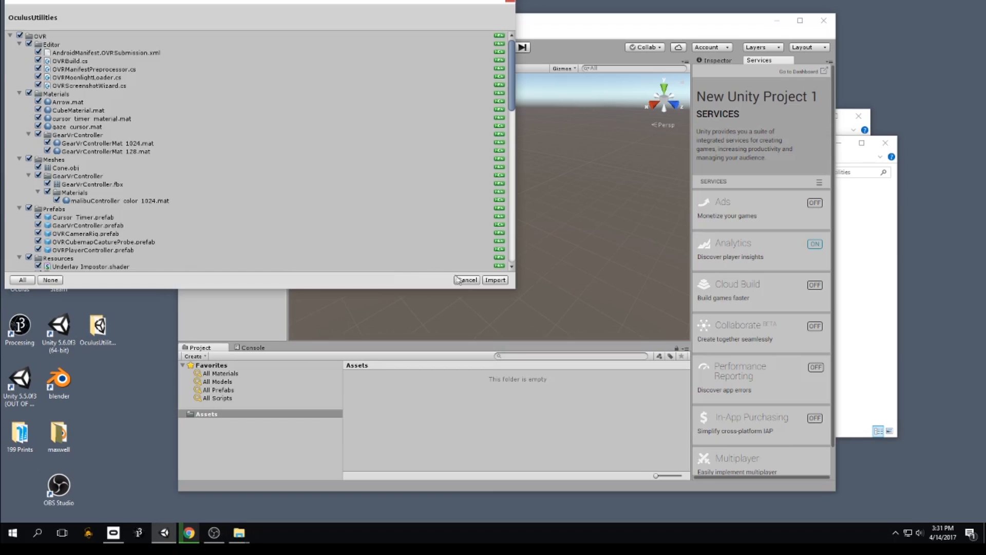
left_click(493, 280)
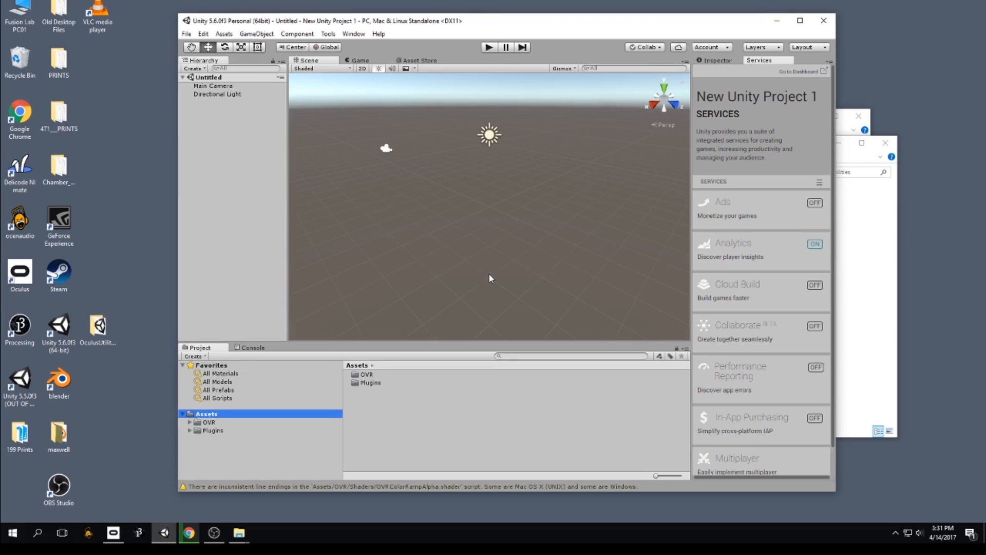
- Open the Prefabs folder inside OVR and select the OVRPlayerController prefab
left_click(190, 421)
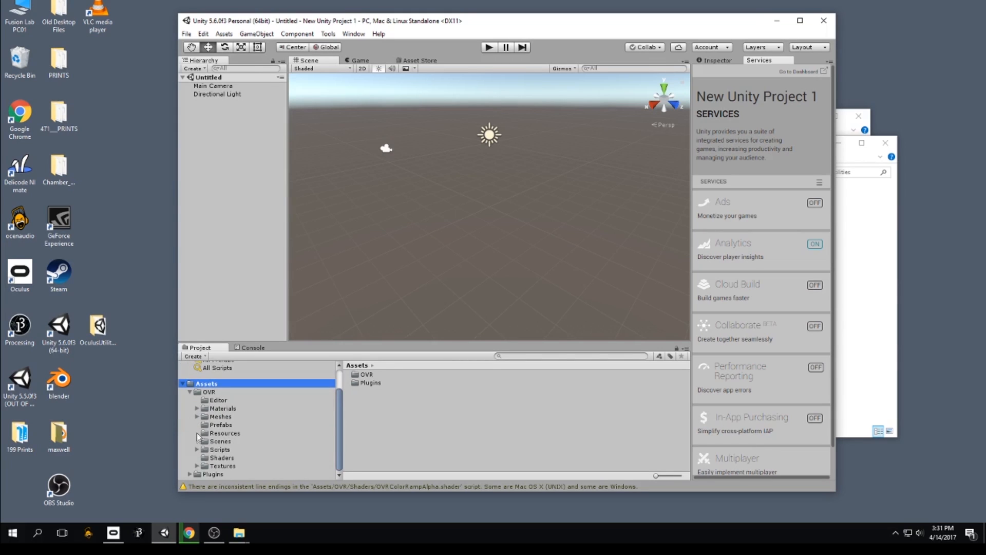
left_click(205, 426)
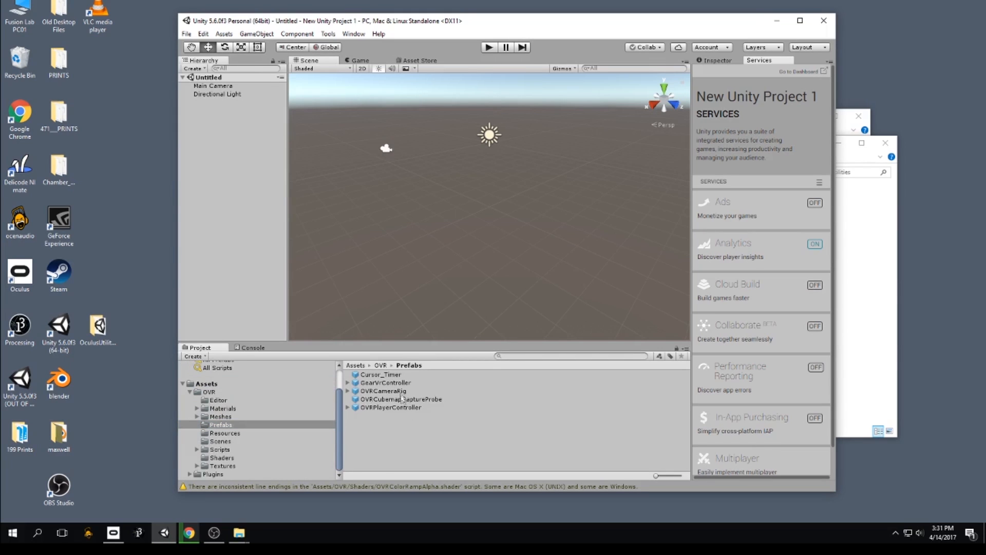
left_click(404, 394)
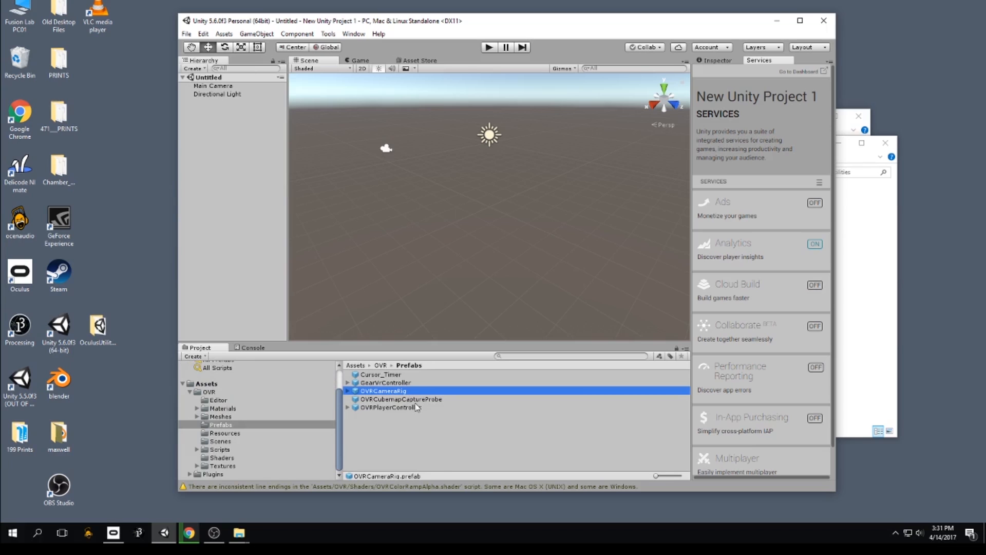
left_click(405, 408)
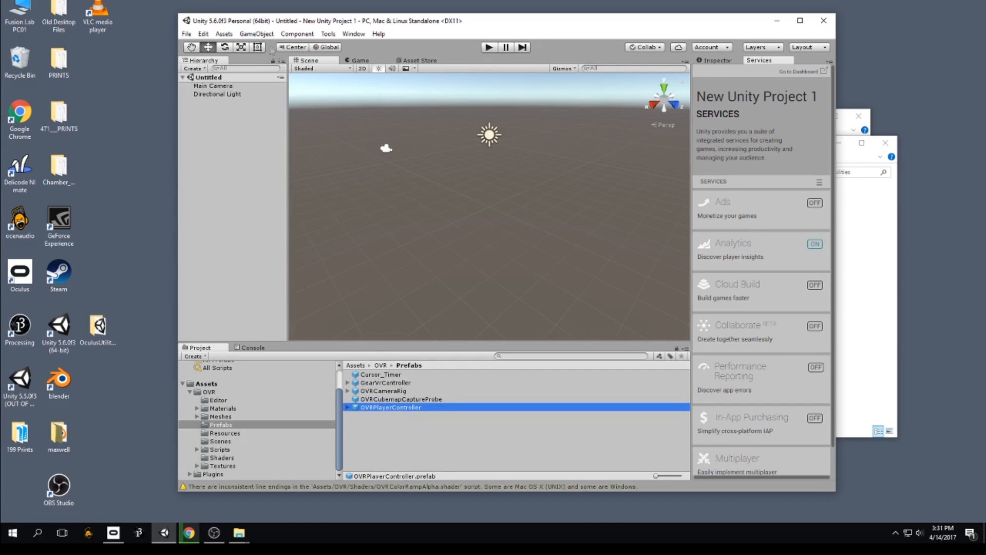
- Add a 3D plane to the scene and lower it slightly to about Y -0.34
left_click(256, 34)
mouse_move(224, 34)
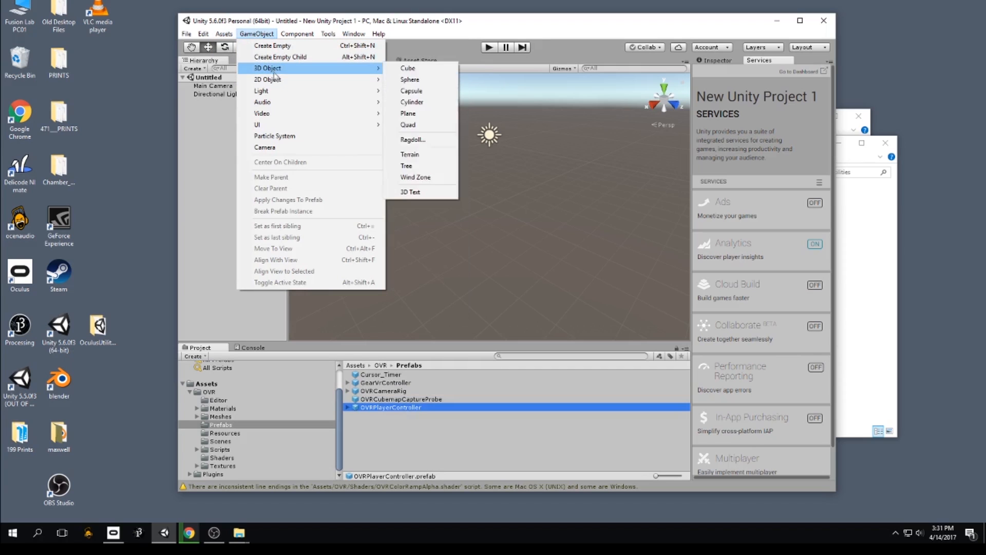
mouse_move(354, 72)
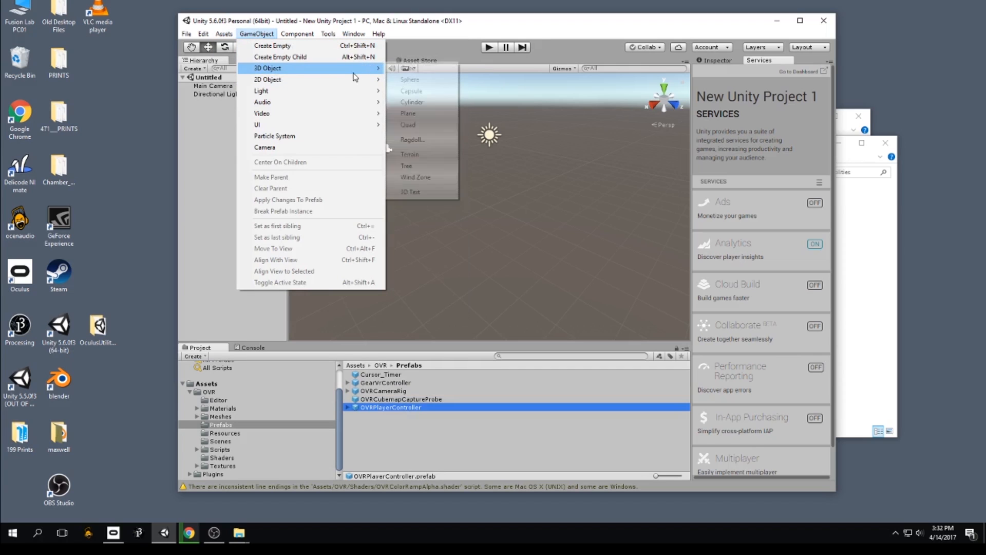
left_click(414, 114)
left_click_drag(491, 181, 491, 186)
- Place the OVRPlayerController prefab over the plane and raise it to about Y 0.9
left_click_drag(393, 407, 423, 226)
left_click_drag(415, 188, 416, 163)
left_click(482, 303)
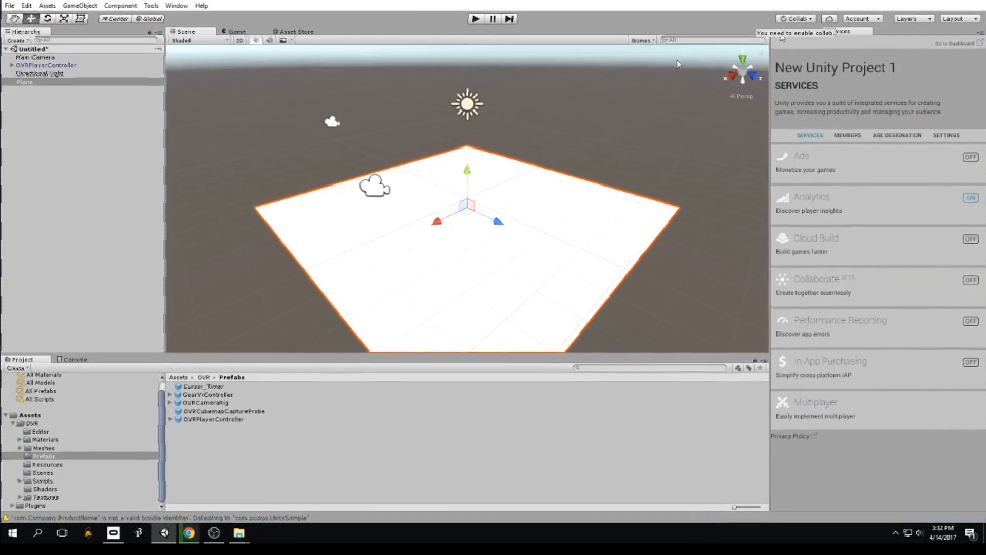
- Maximize the editor window and check Virtual Reality Supported and its Oculus SDK entry in the Player project settings
left_click(800, 21)
left_click(46, 5)
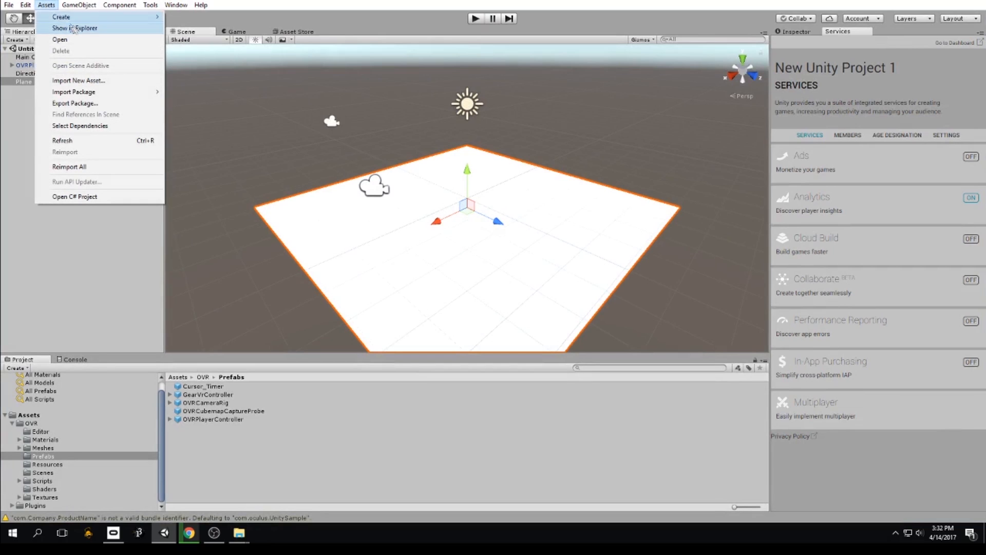
mouse_move(28, 6)
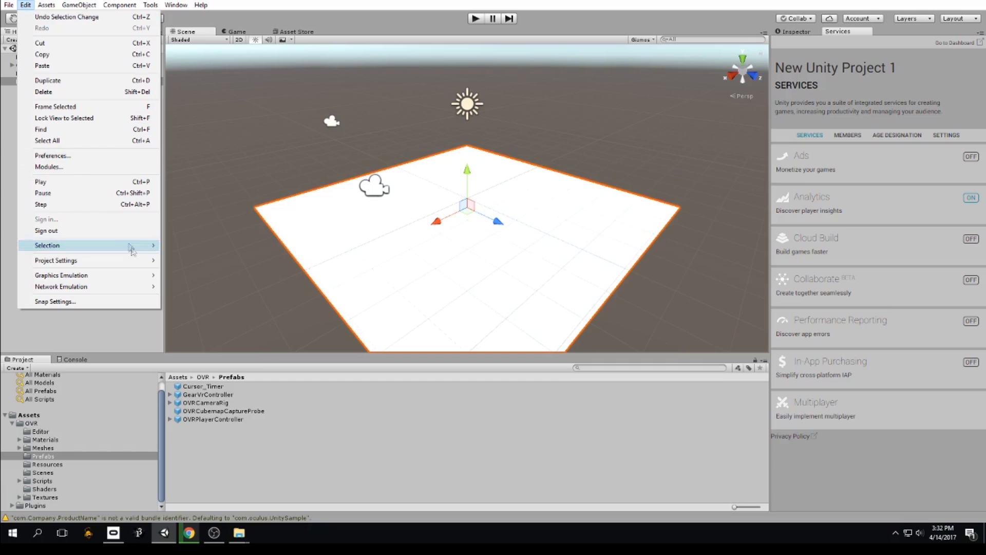
mouse_move(141, 262)
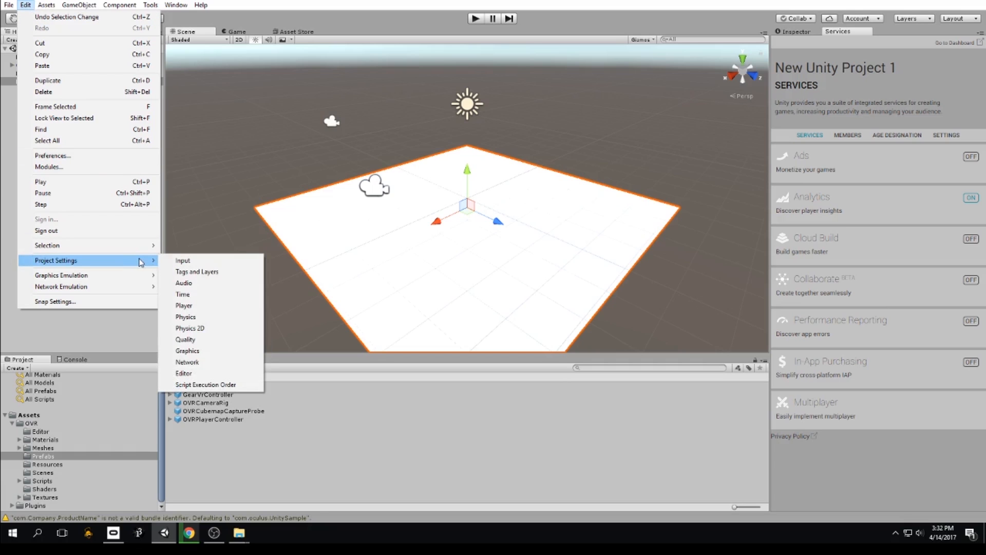
left_click(195, 306)
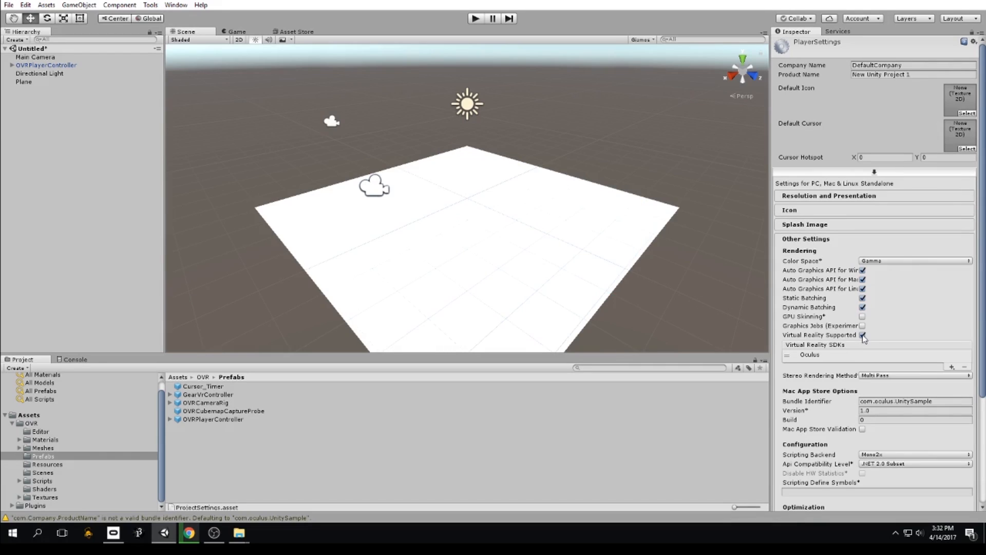
left_click(824, 358)
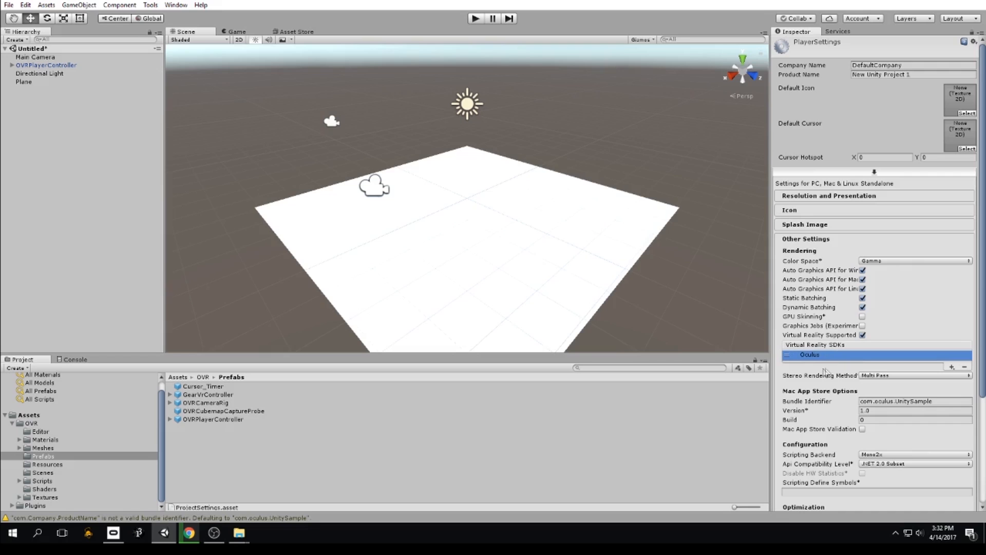
left_click(381, 199)
left_click(380, 198)
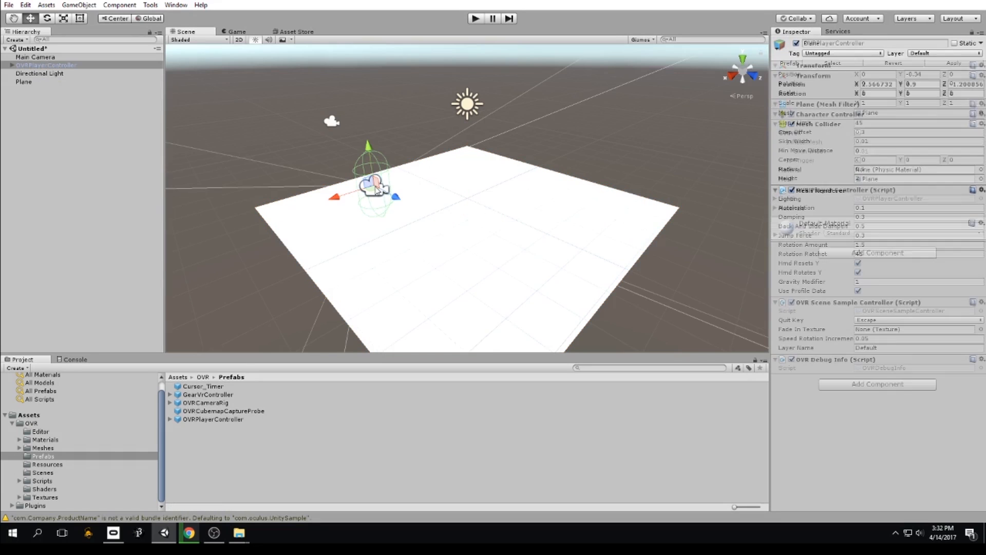
left_click(324, 445)
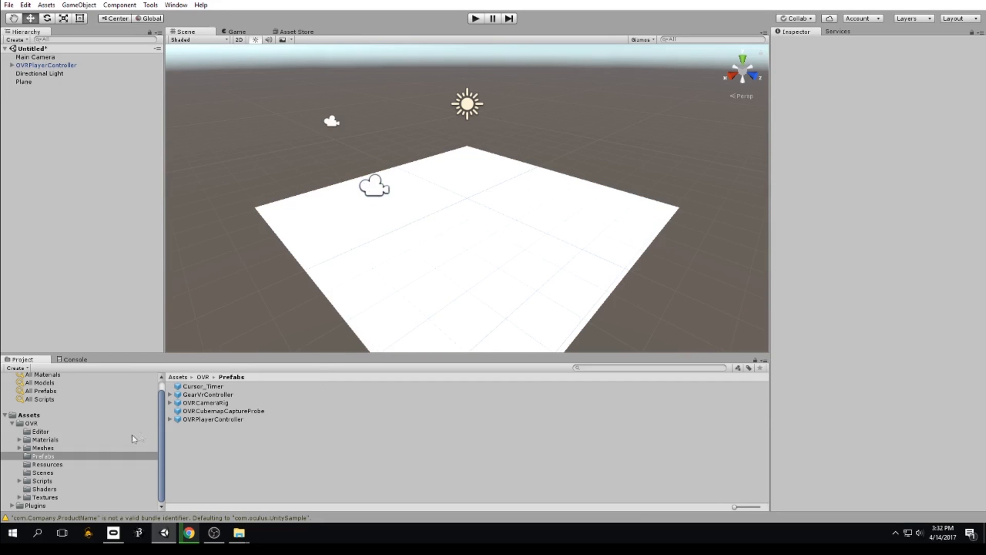
- Set the plane's scale to 4 on the X, Y and Z axes
left_click(611, 246)
left_click(891, 93)
type("4")
key("Tab")
type("4")
key("Tab")
type("4")
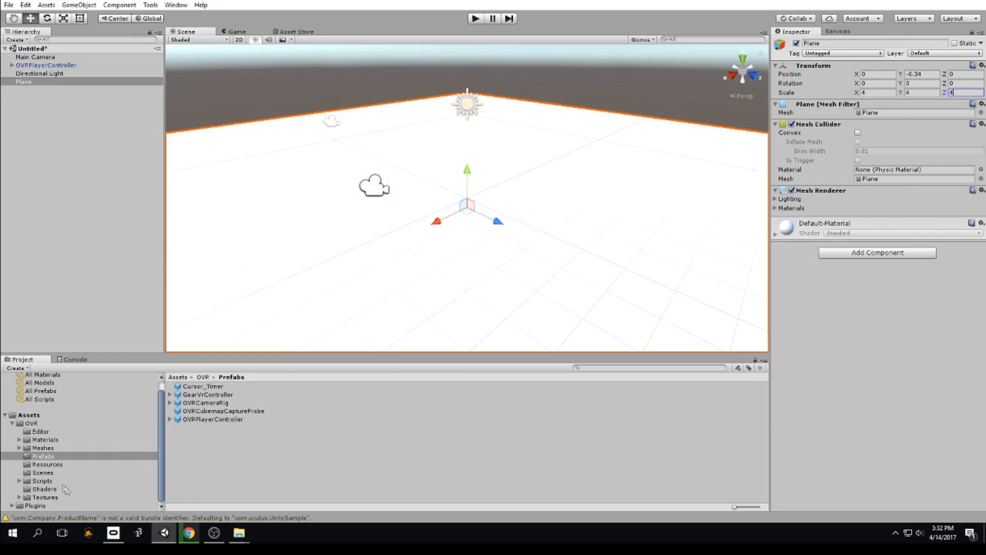
- Place the Cone mesh from the OVR Meshes folder on the plane at about X -2.83, Z 2.74
left_click(42, 448)
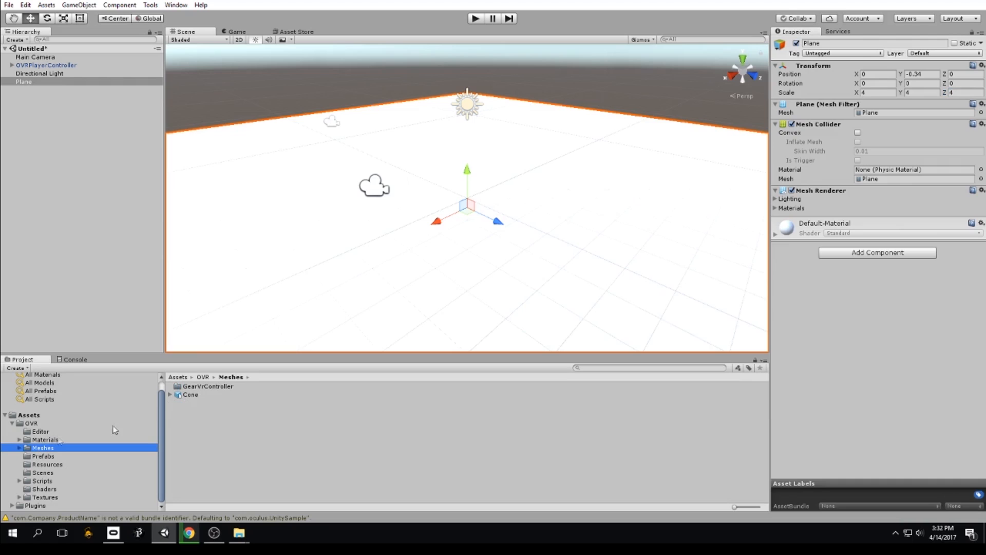
left_click_drag(191, 395, 581, 216)
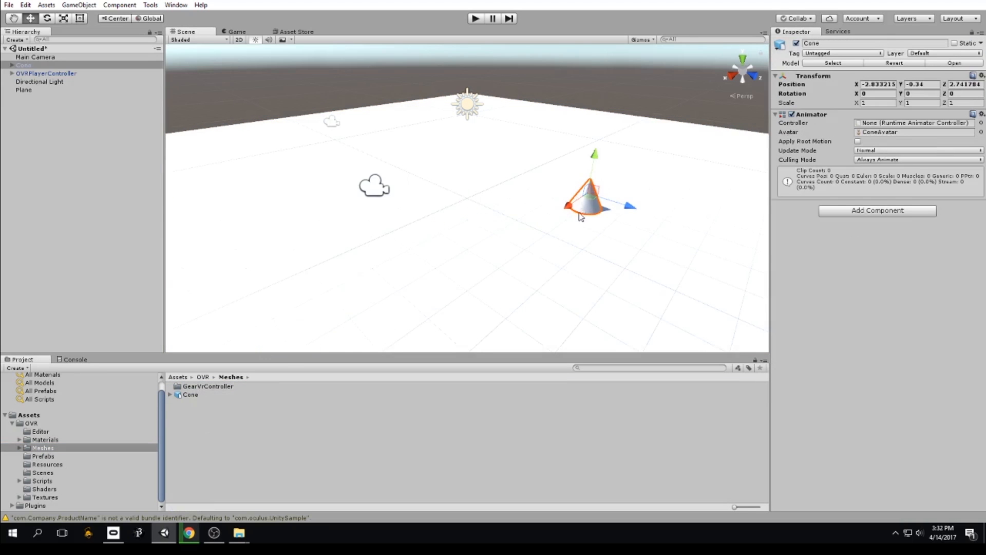
left_click(555, 194)
left_click(591, 203)
- Examine the Cone asset's import settings and the components of the cone placed in the scene
left_click(190, 394)
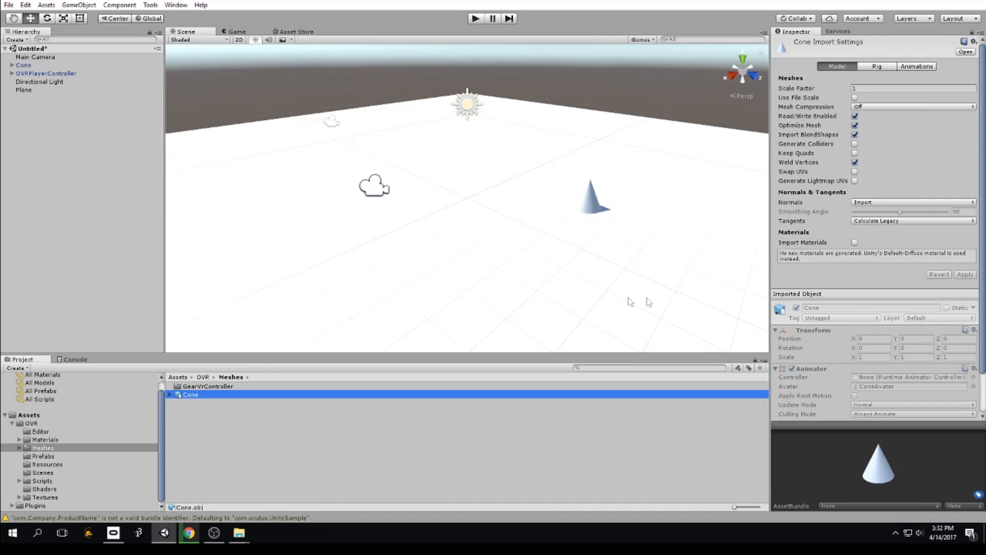
scroll(844, 290, "down", 2)
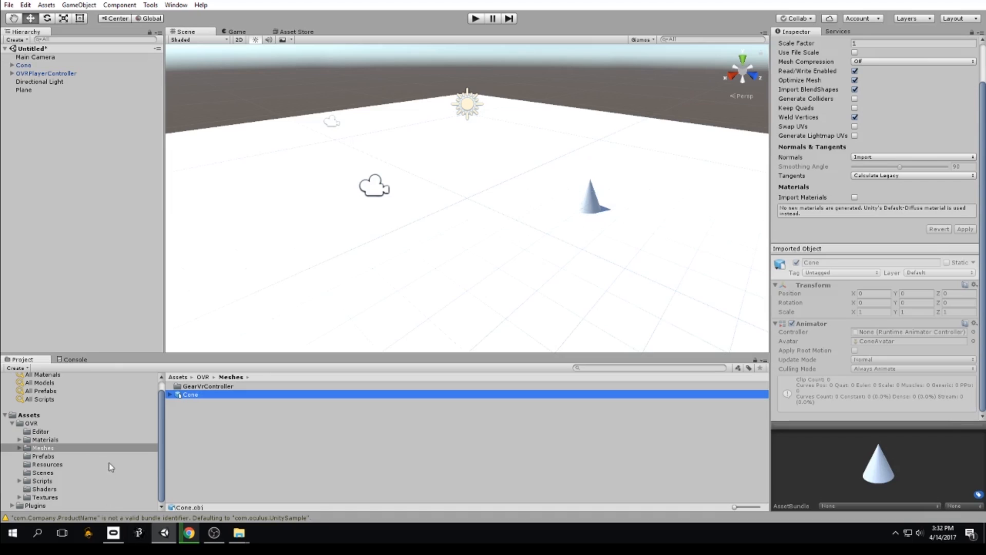
scroll(620, 259, "up", 1)
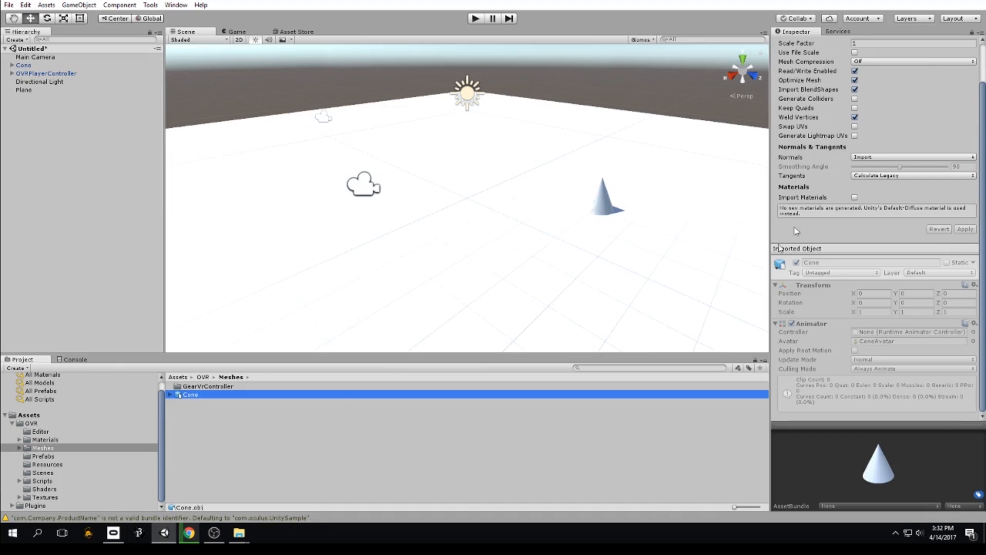
left_click(601, 206)
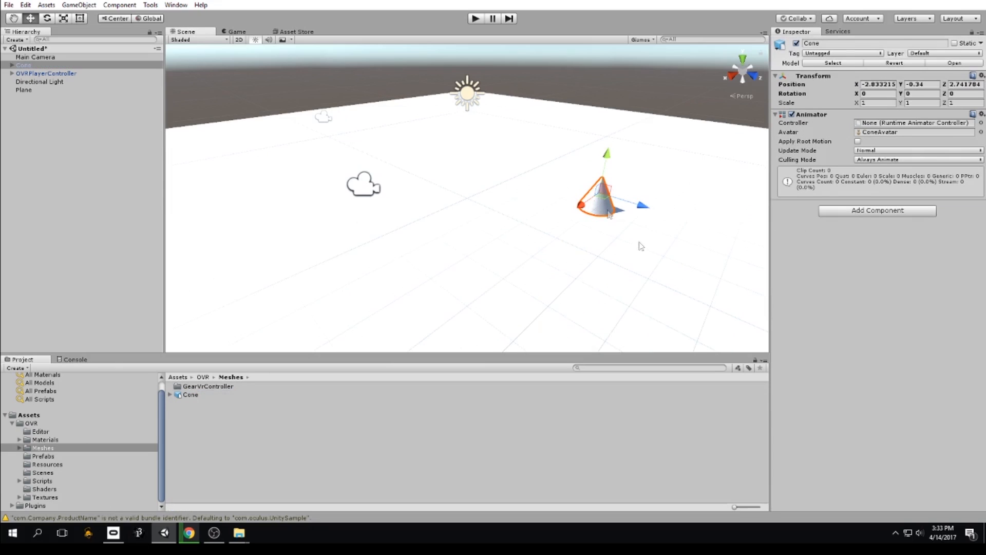
left_click(855, 207)
scroll(878, 277, "down", 2)
left_click(971, 228)
scroll(627, 239, "down", 2)
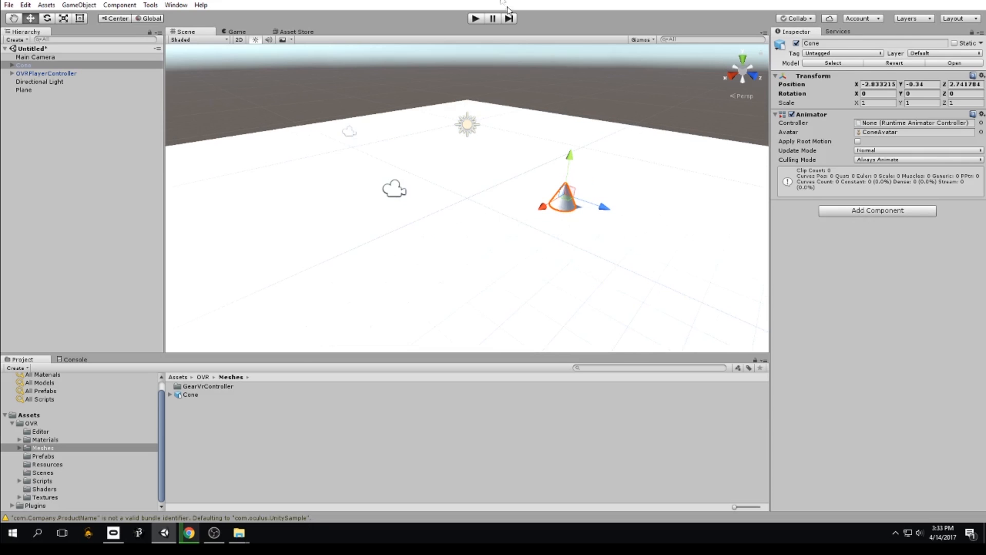
- Test the scene with the cone in play mode and stop playback
left_click(476, 19)
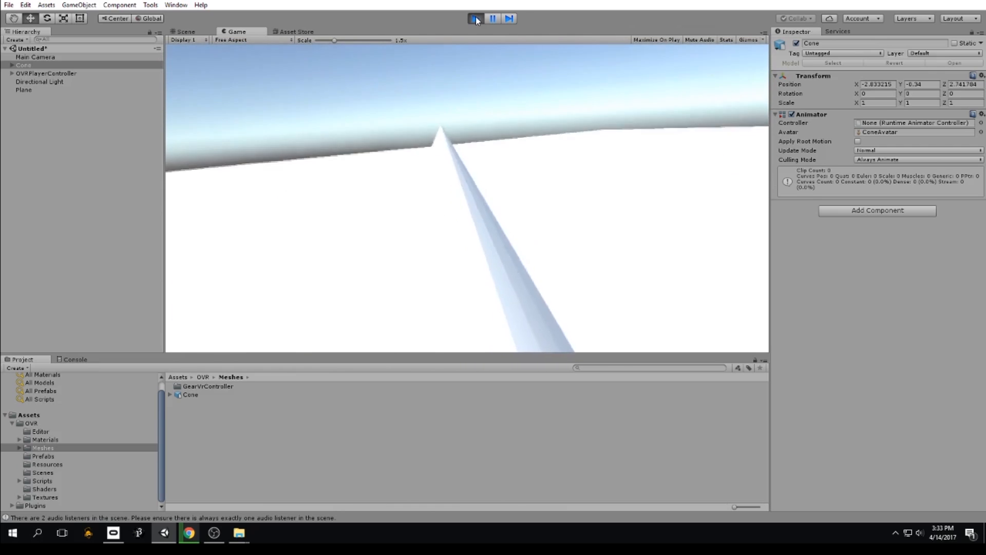
left_click(476, 18)
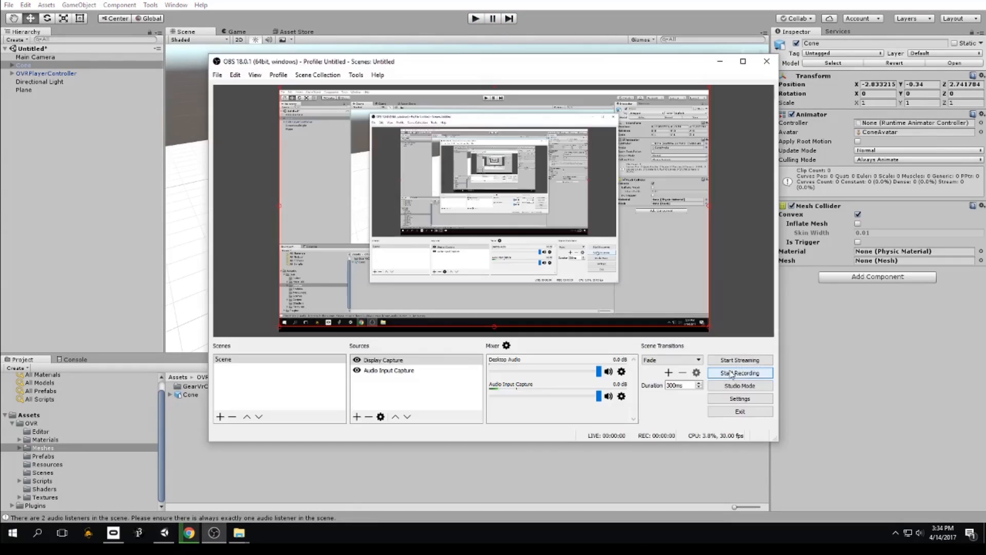
left_click(731, 373)
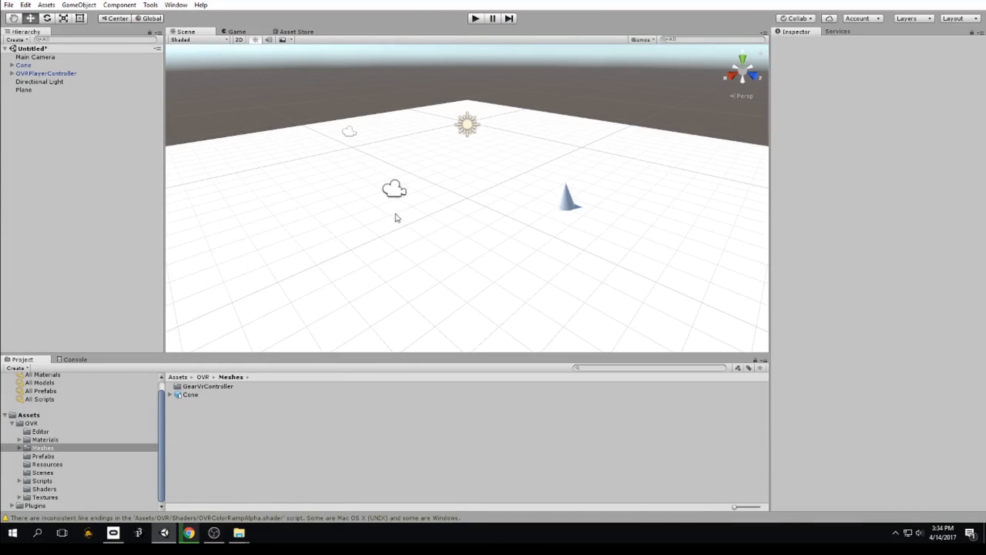
- Delete the OVRPlayerController and the Main Camera from the scene
left_click(389, 195)
key("Delete")
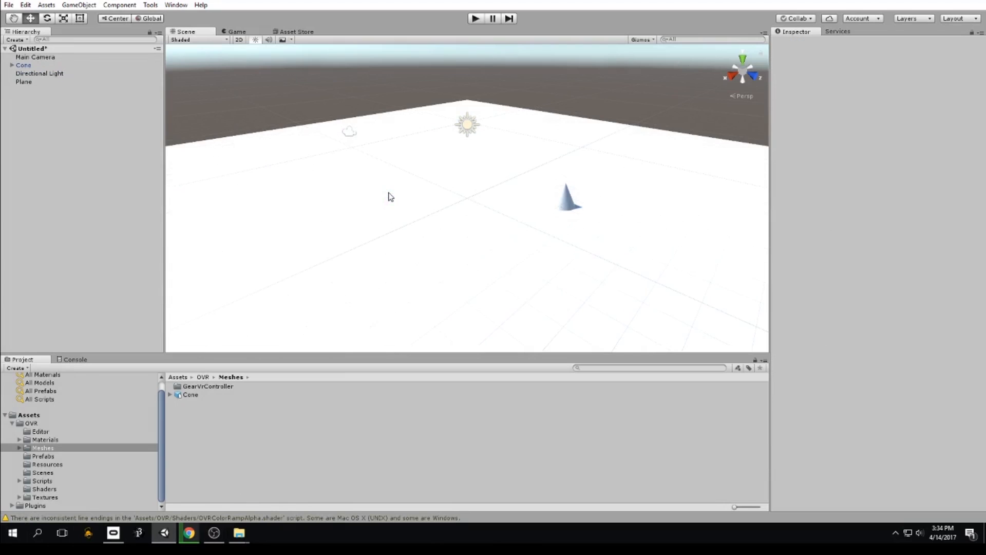
left_click(349, 133)
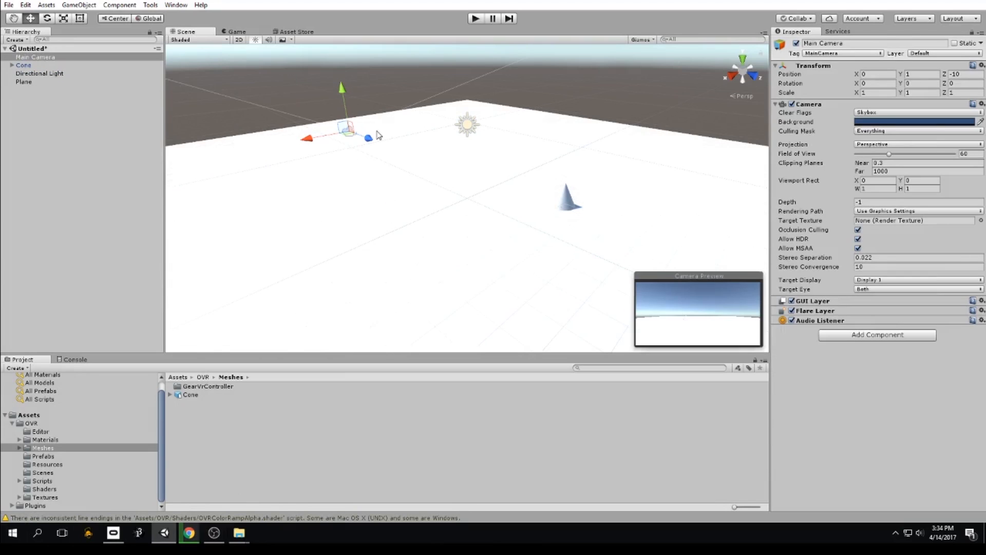
key("Delete")
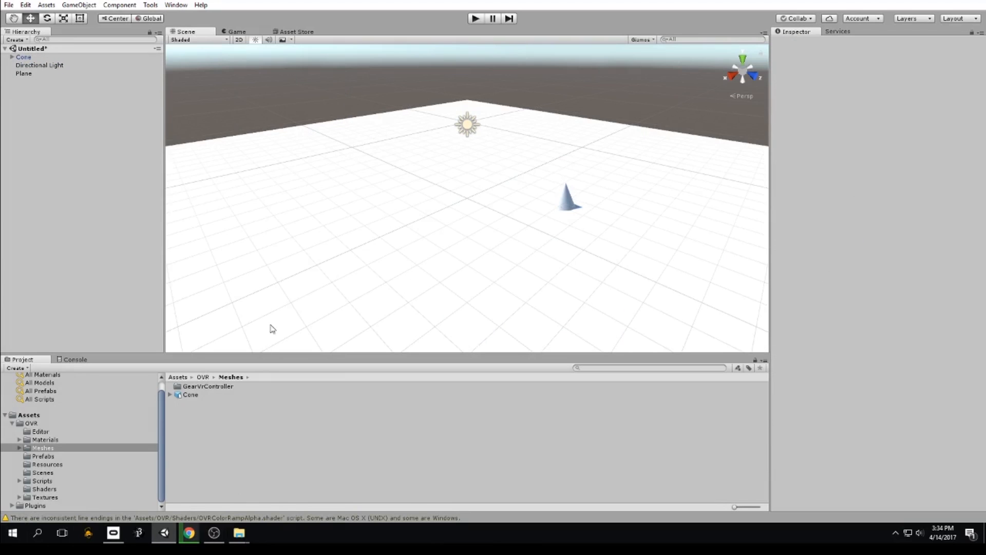
left_click(79, 5)
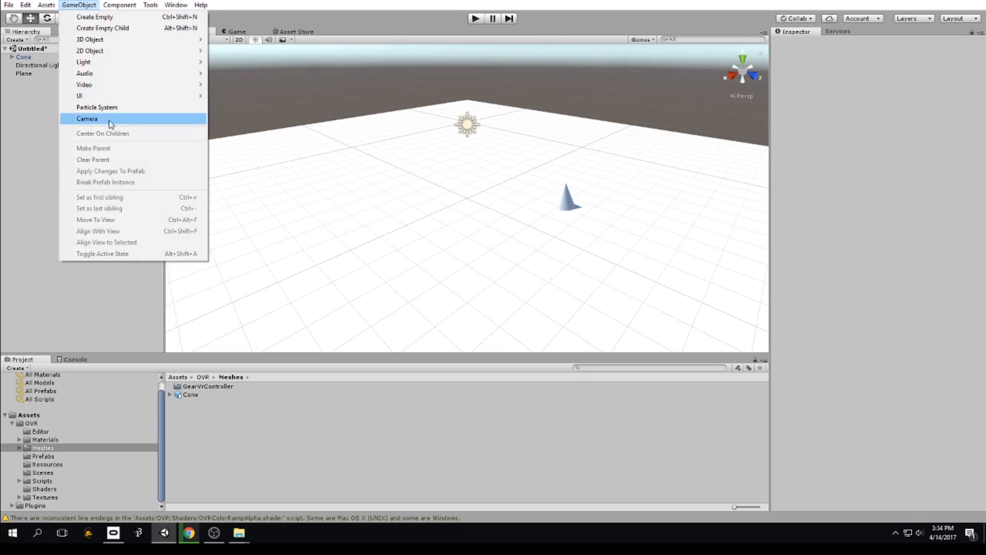
left_click(110, 123)
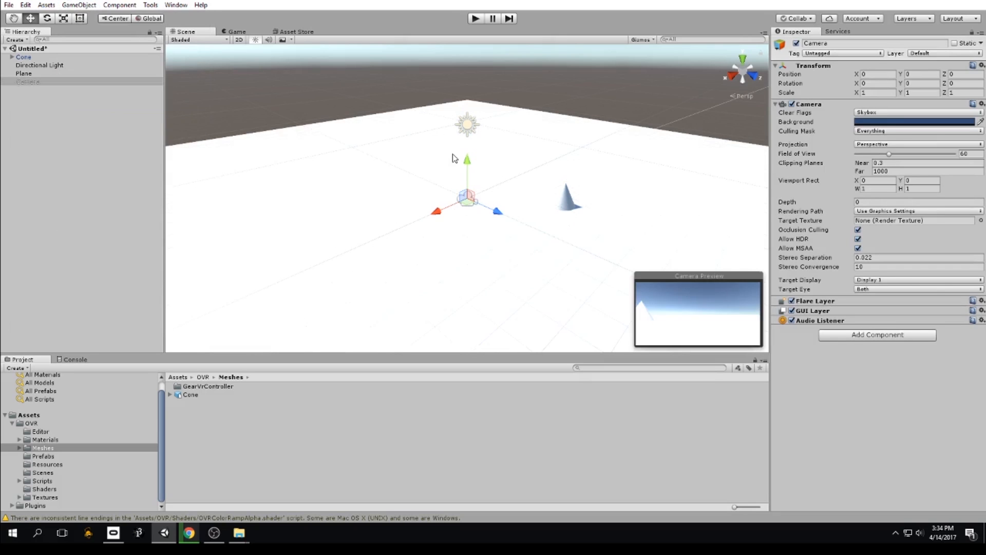
key("Delete")
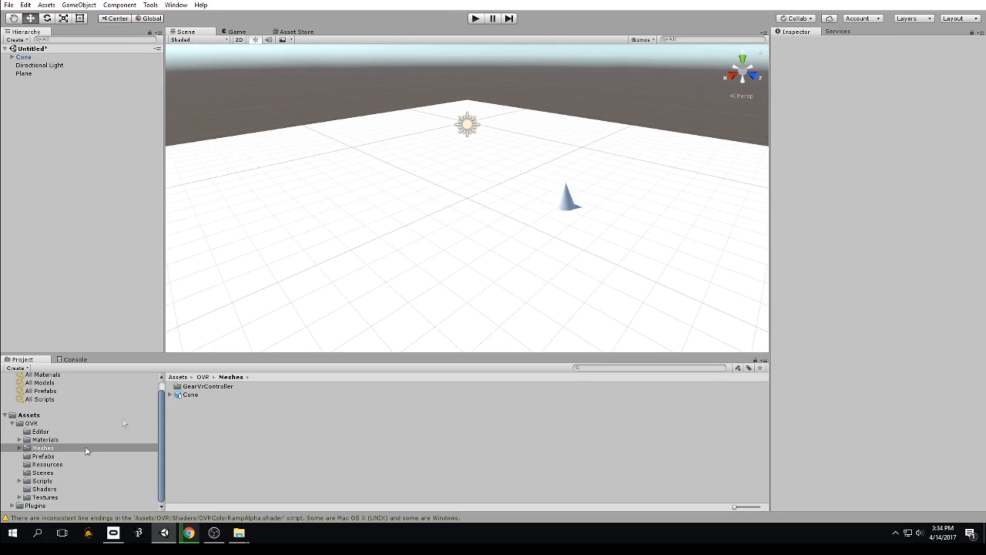
- Add a standard Camera at the origin and test its view in play mode
left_click(78, 5)
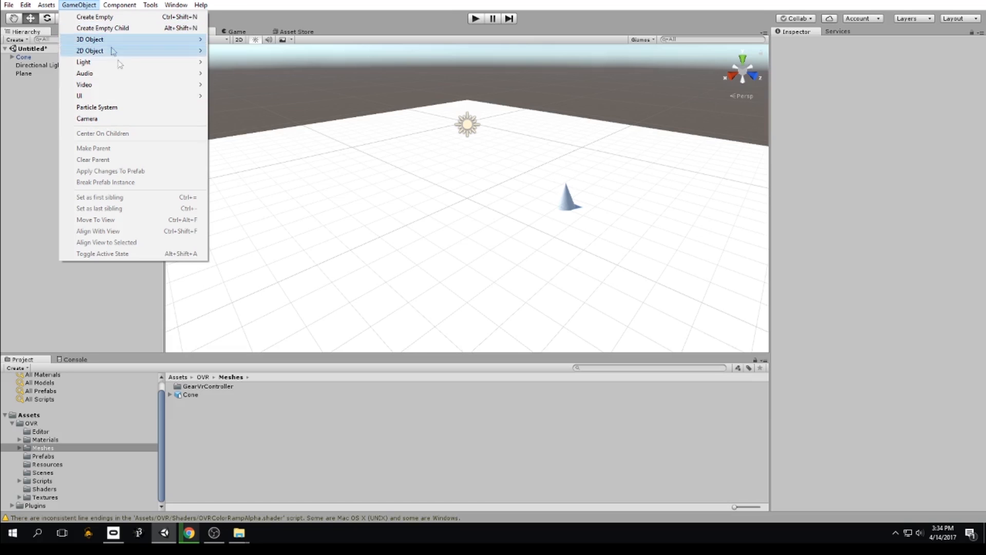
left_click(128, 119)
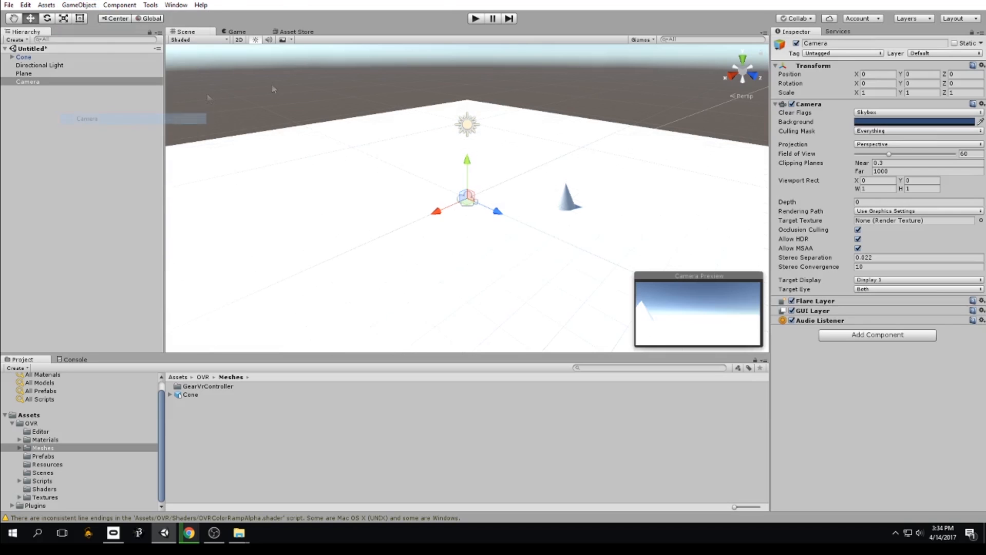
left_click(476, 23)
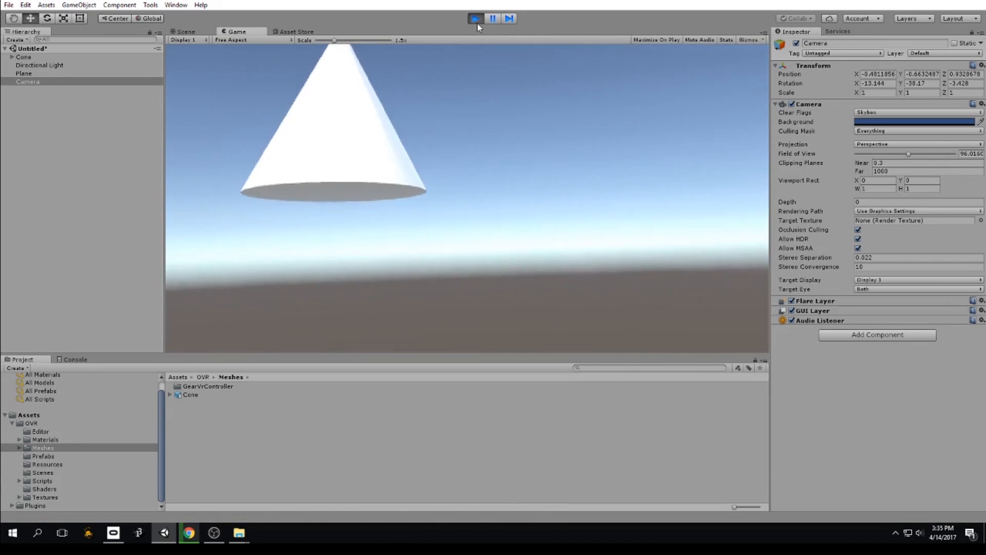
left_click(476, 23)
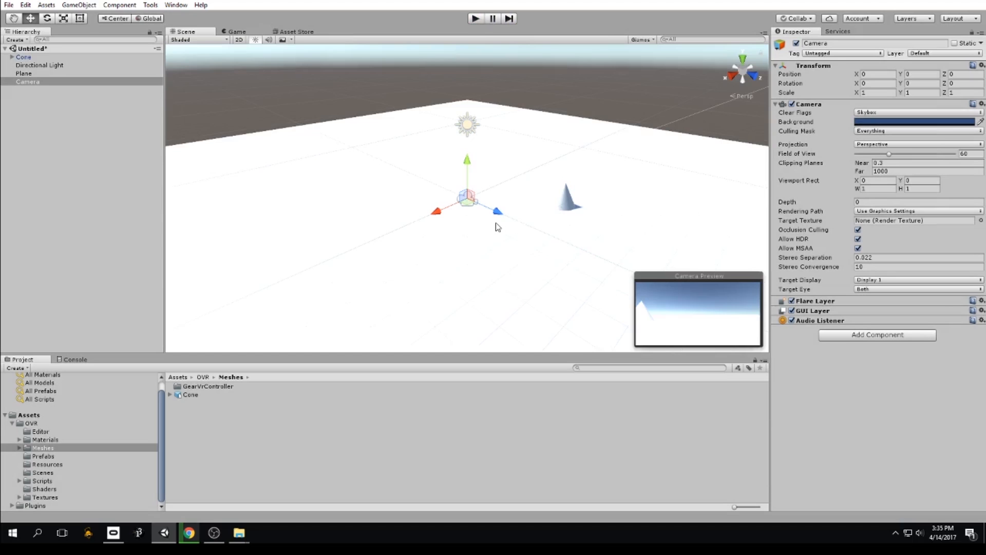
- Delete the standard Camera from the scene
left_click(477, 201)
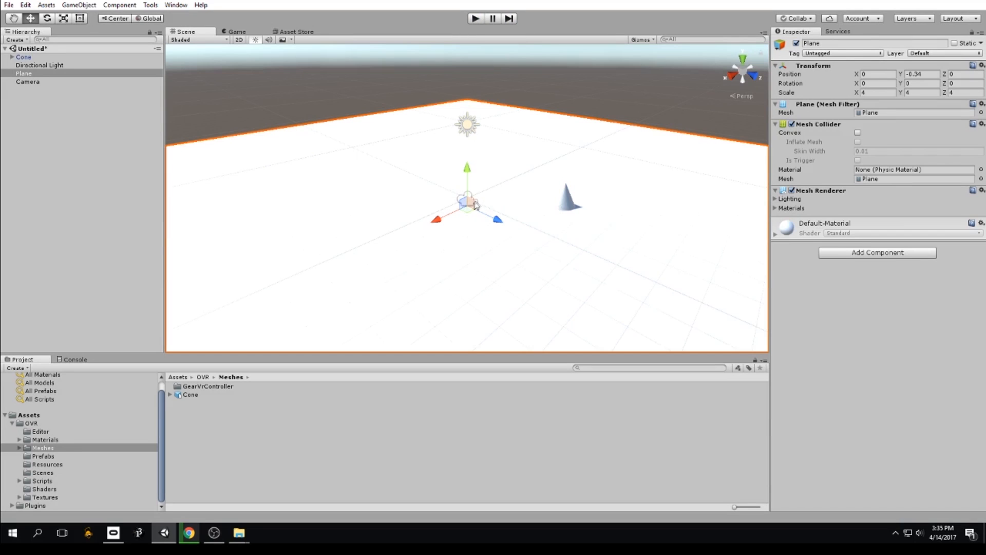
left_click(467, 198)
key("Delete")
- Place the OVRCameraRig prefab above the plane at about X -0.10, Y 1.32, Z 0.70 and test it in play mode
left_click(51, 457)
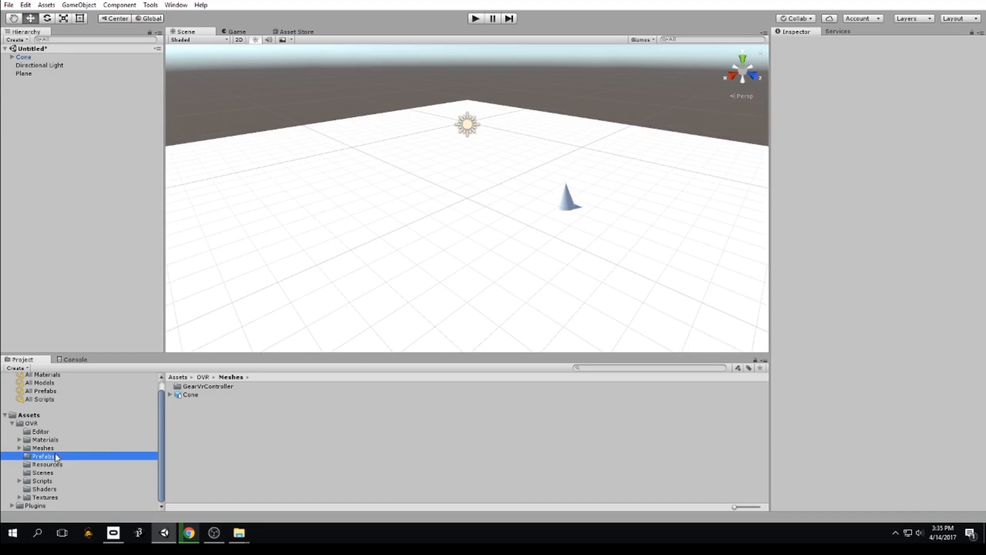
left_click_drag(206, 403, 466, 134)
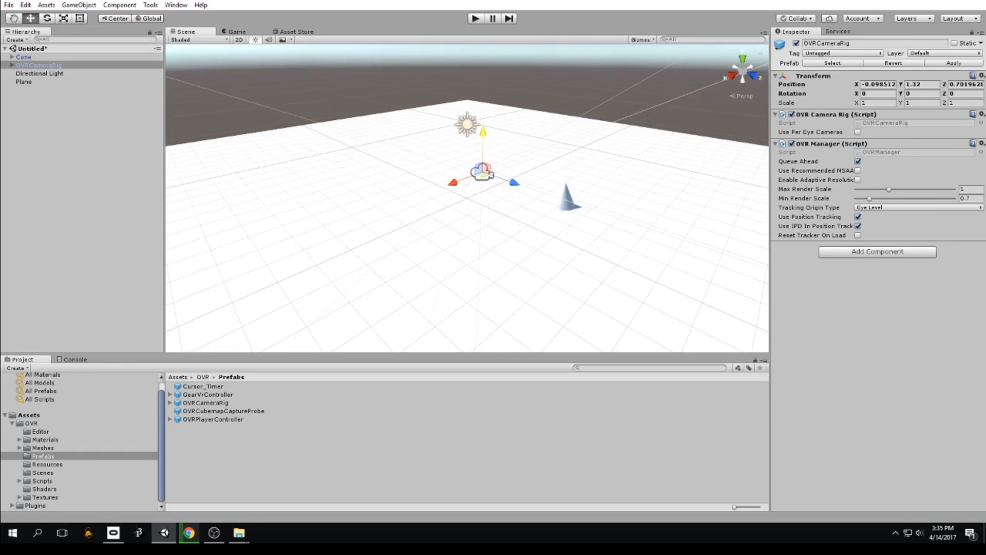
left_click(479, 18)
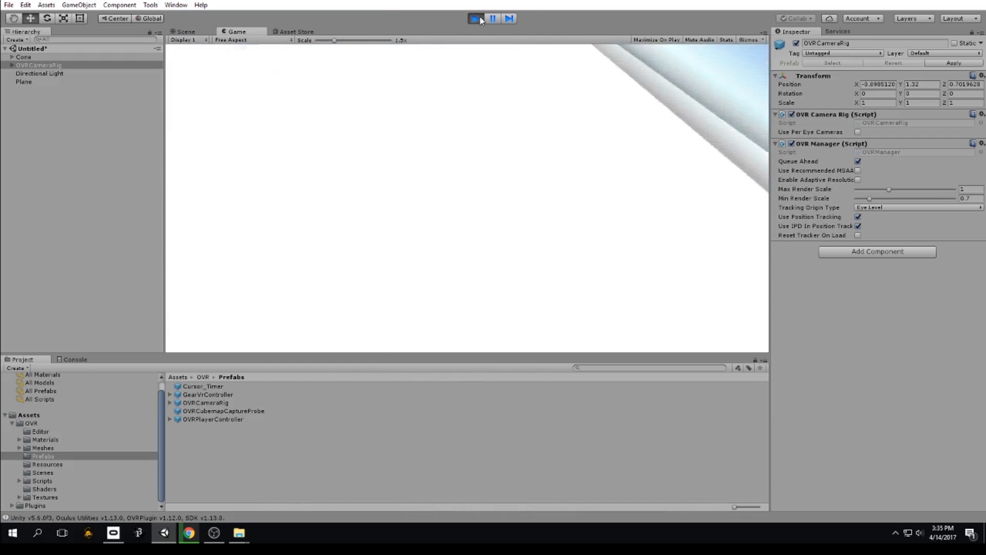
left_click(476, 19)
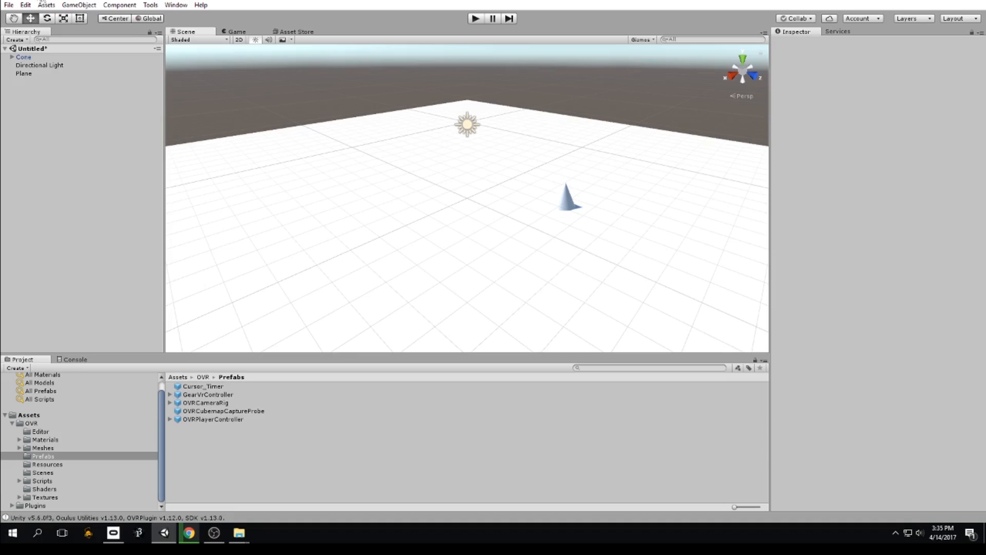
- Open the Input project settings and expand the Axes list
left_click(26, 5)
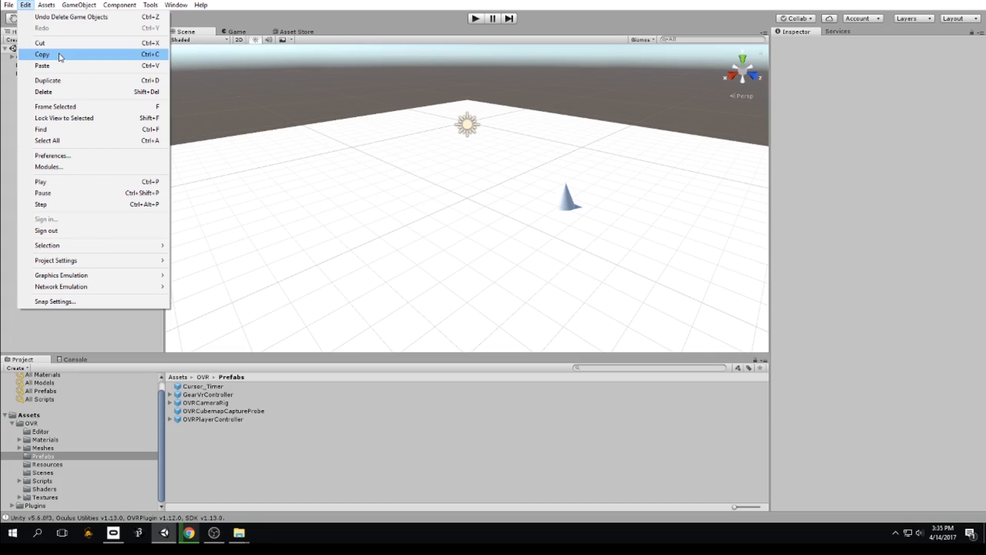
mouse_move(159, 262)
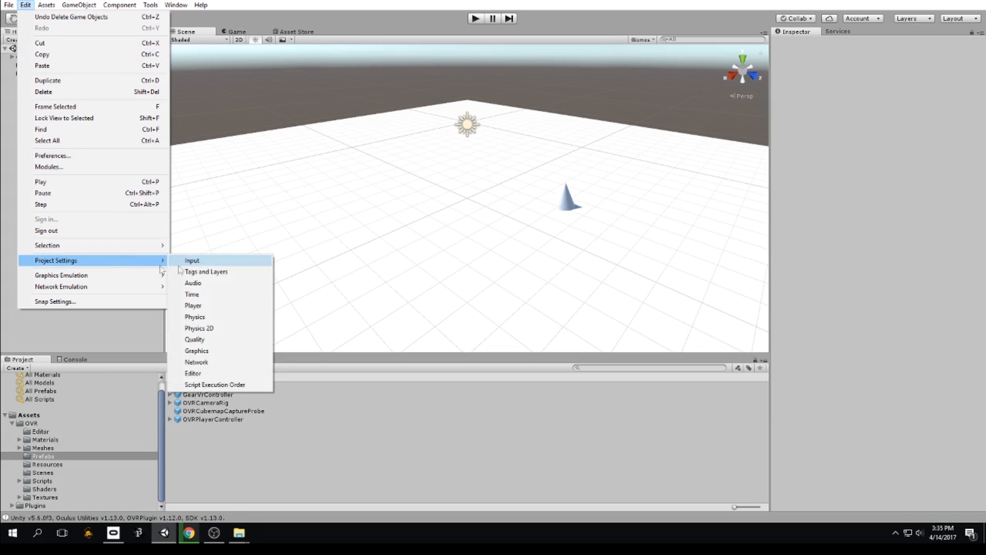
left_click(191, 261)
left_click(777, 66)
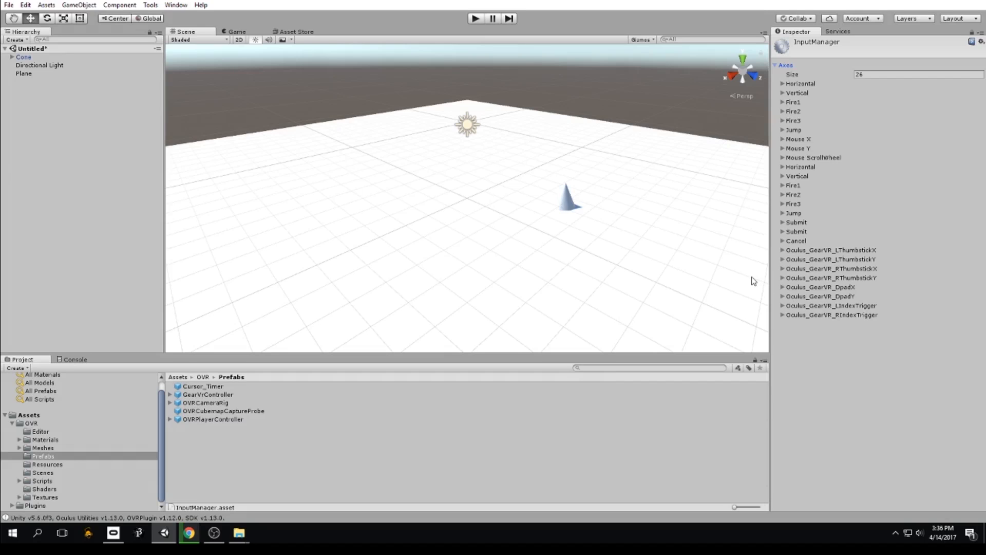
- Examine the dead zone, invert and axis settings of the Oculus_GearVR left and right thumbstick X and Y entries
left_click(783, 260)
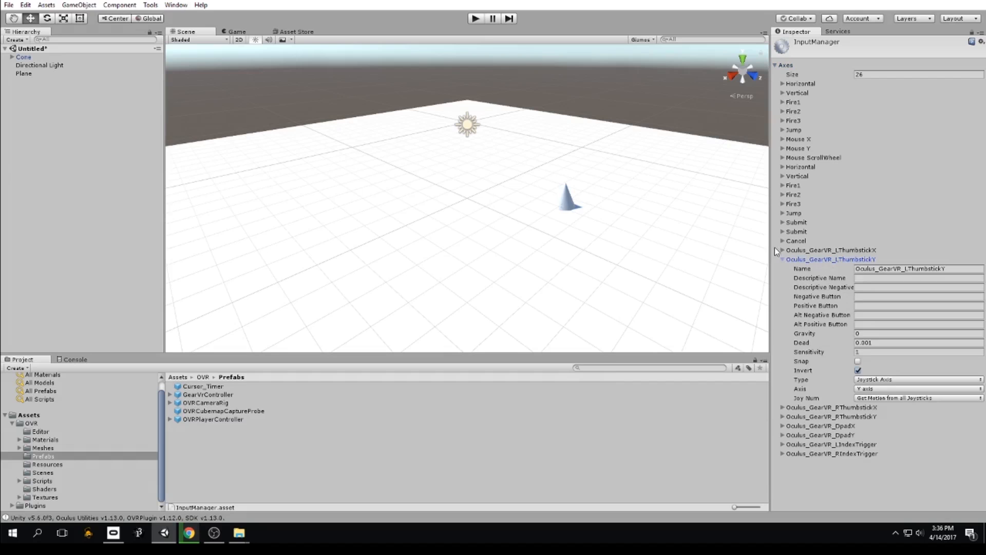
left_click(781, 249)
scroll(802, 278, "down", 2)
scroll(805, 282, "down", 1)
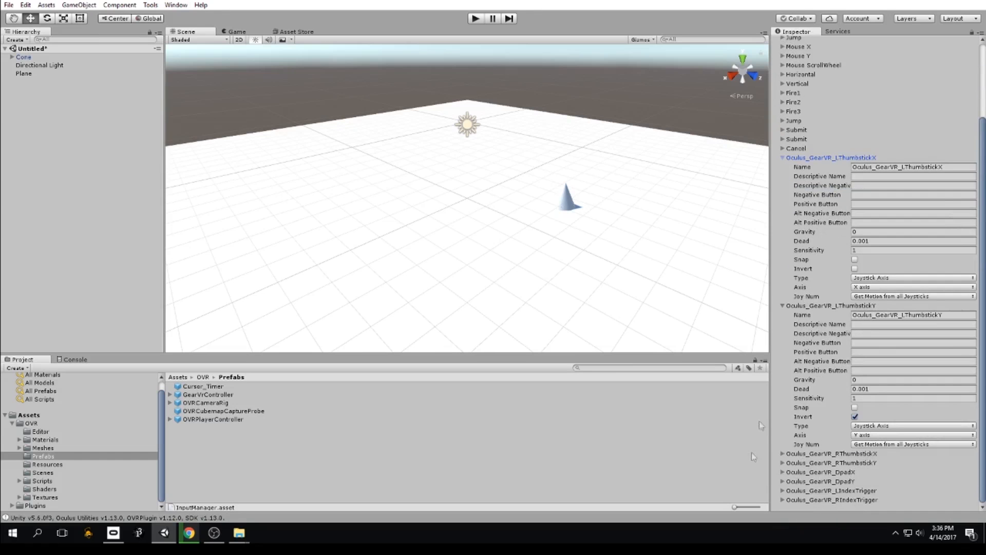
left_click(784, 462)
scroll(789, 452, "down", 3)
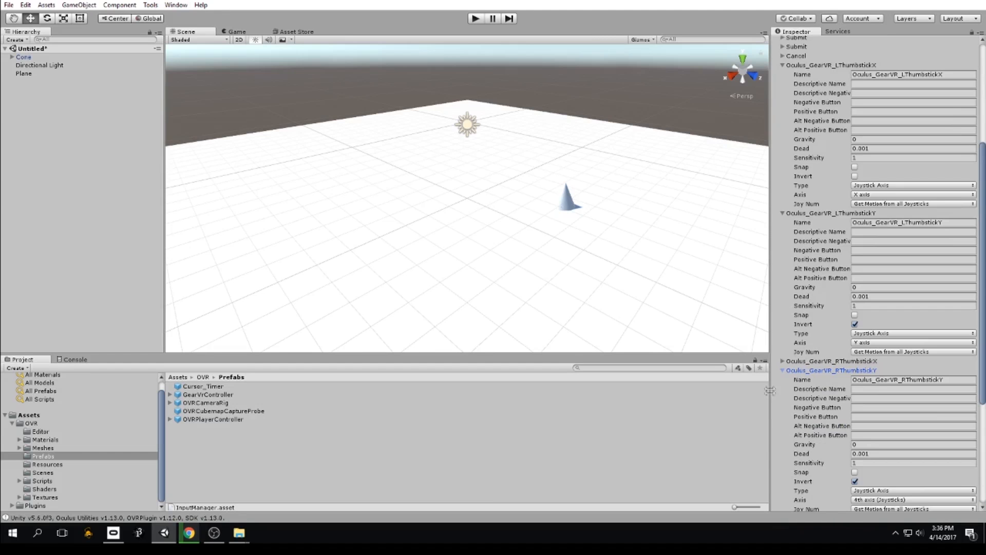
left_click(783, 361)
scroll(801, 391, "down", 7)
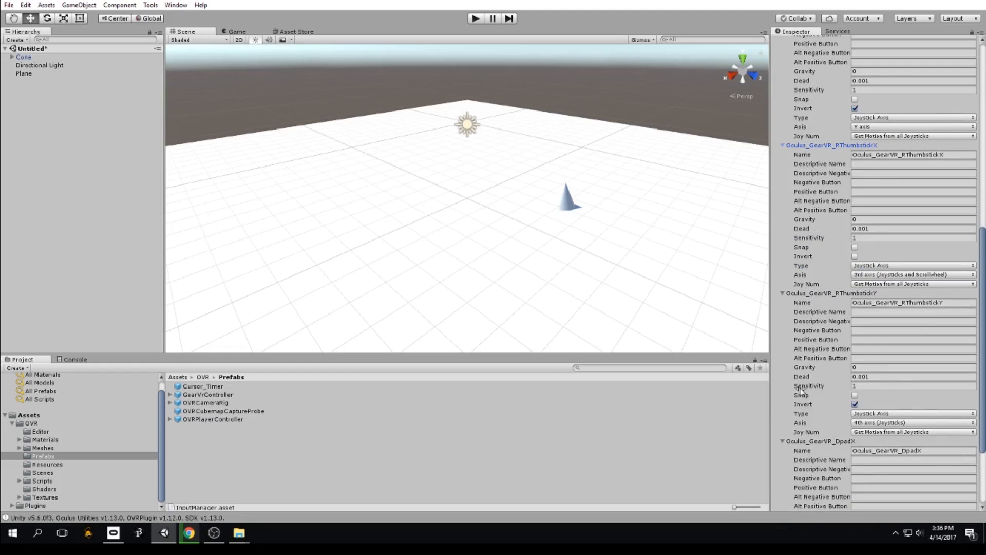
mouse_move(839, 382)
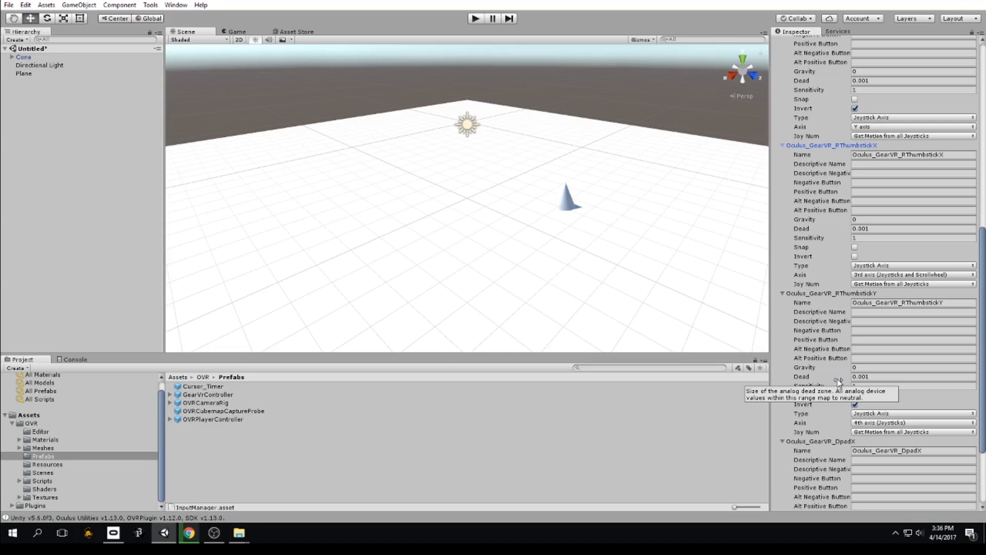
scroll(838, 381, "down", 3)
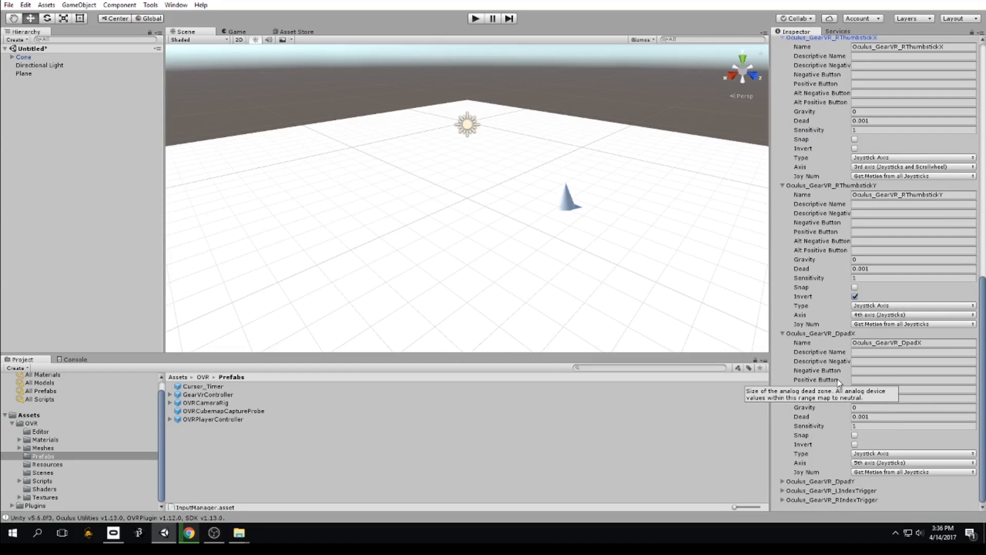
scroll(819, 336, "up", 14)
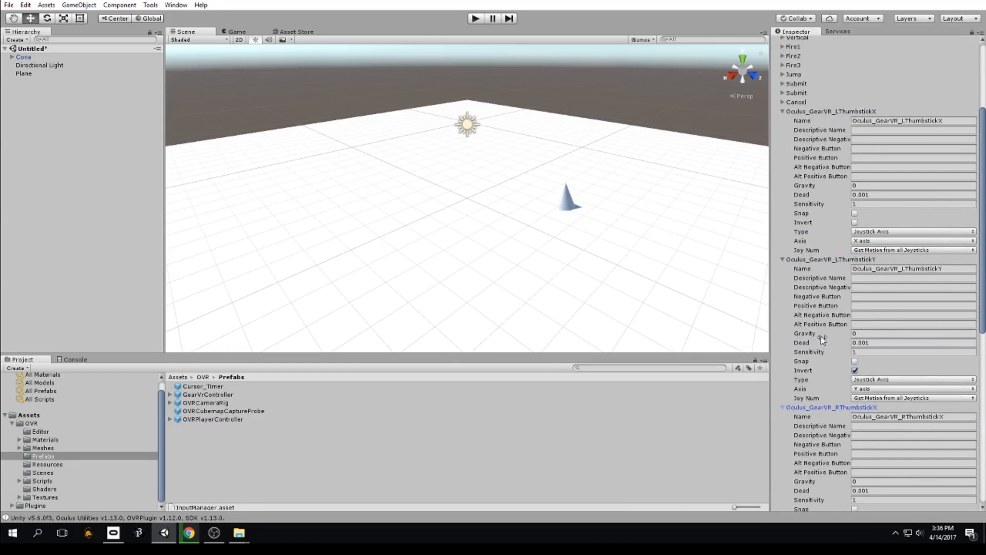
scroll(477, 237, "down", 6)
- Try to add the open scene to the build in the Build Settings
middle_click_drag(476, 237, 450, 196)
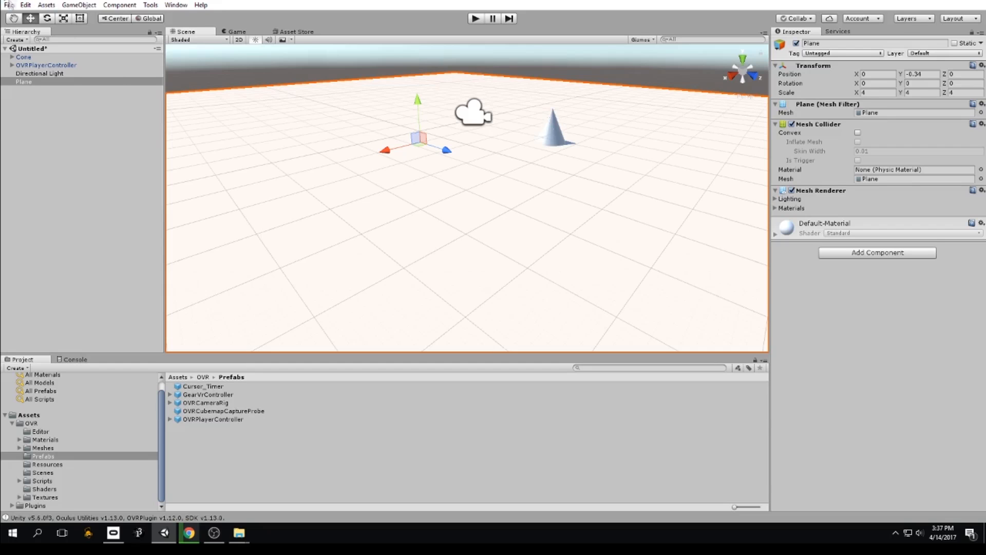
left_click(25, 5)
mouse_move(9, 6)
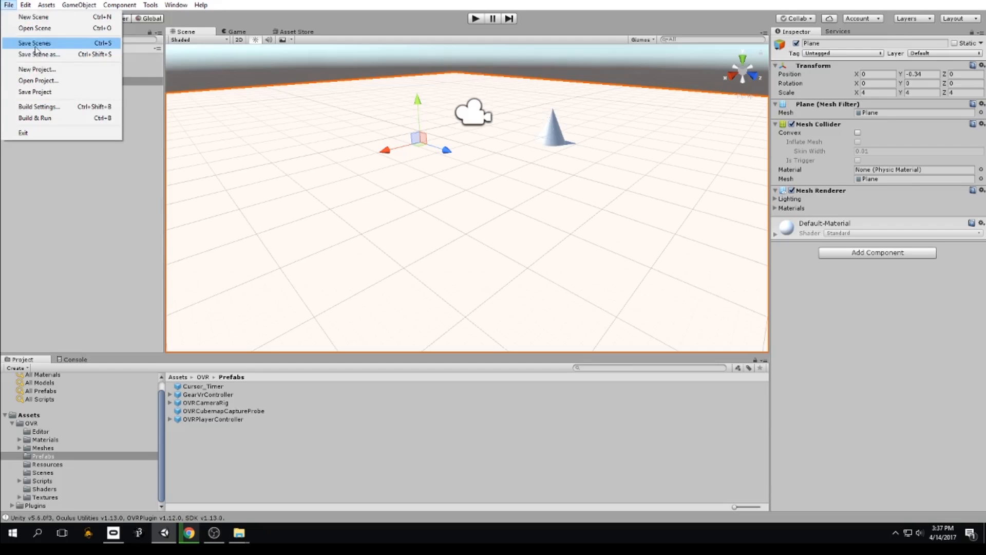
left_click(40, 106)
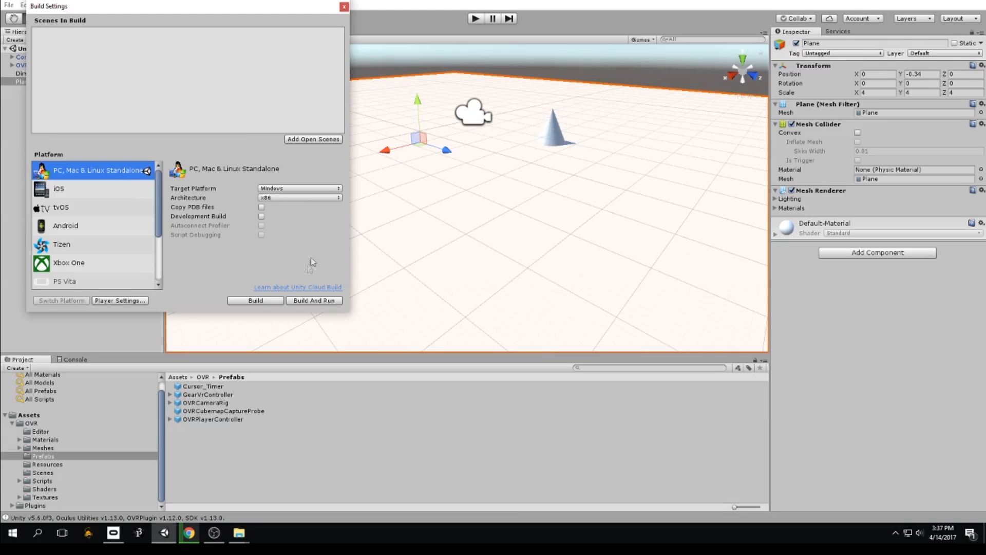
left_click(319, 142)
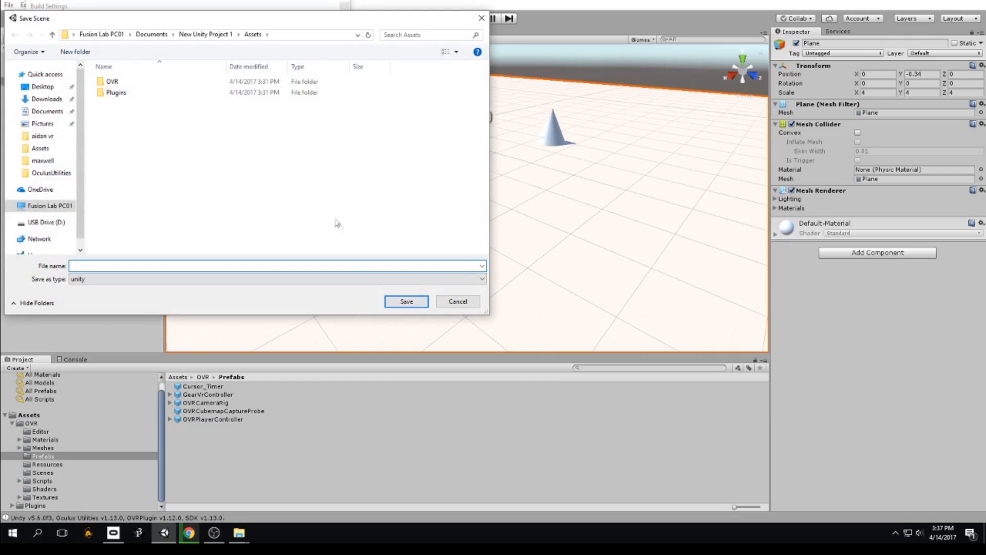
left_click(448, 301)
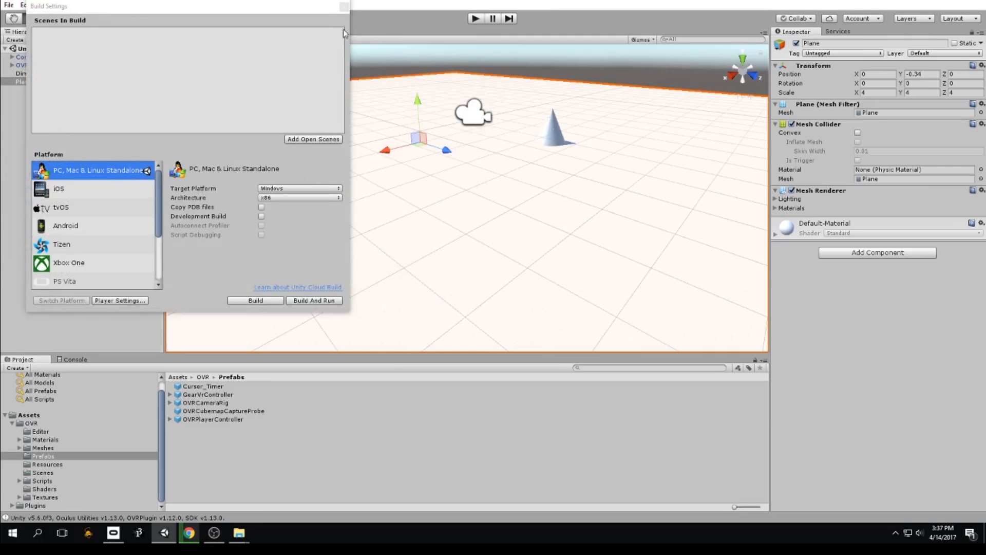
left_click(344, 7)
- Save the scene as face in the project's Assets folder
left_click(8, 4)
left_click(44, 56)
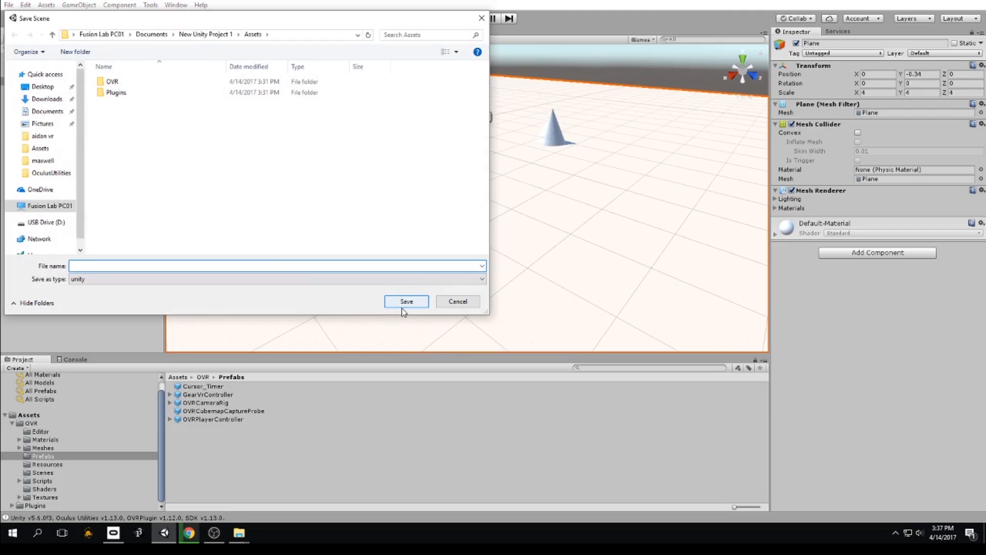
left_click(406, 303)
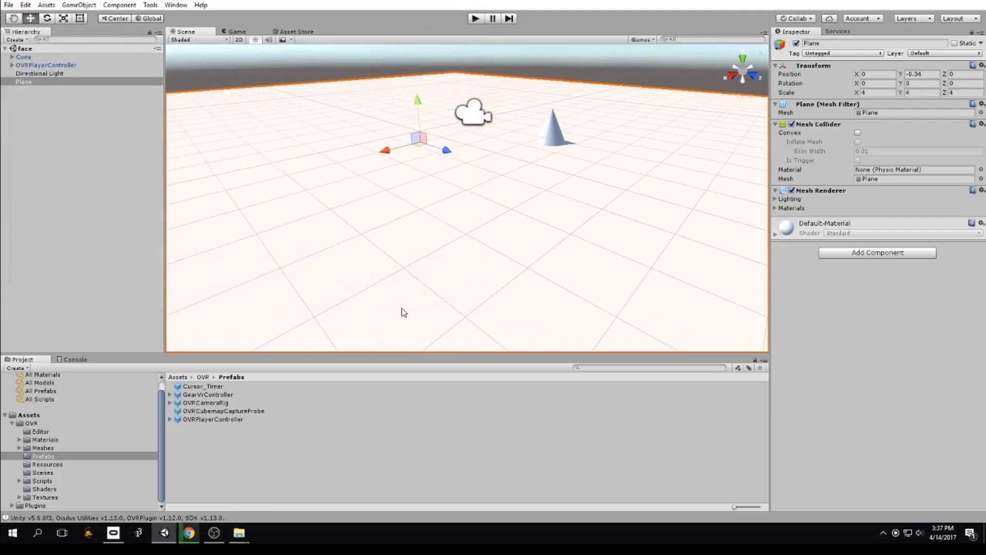
- Build and run the face scene as a PC standalone executable named t in the New Unity Project 1 folder
left_click(9, 4)
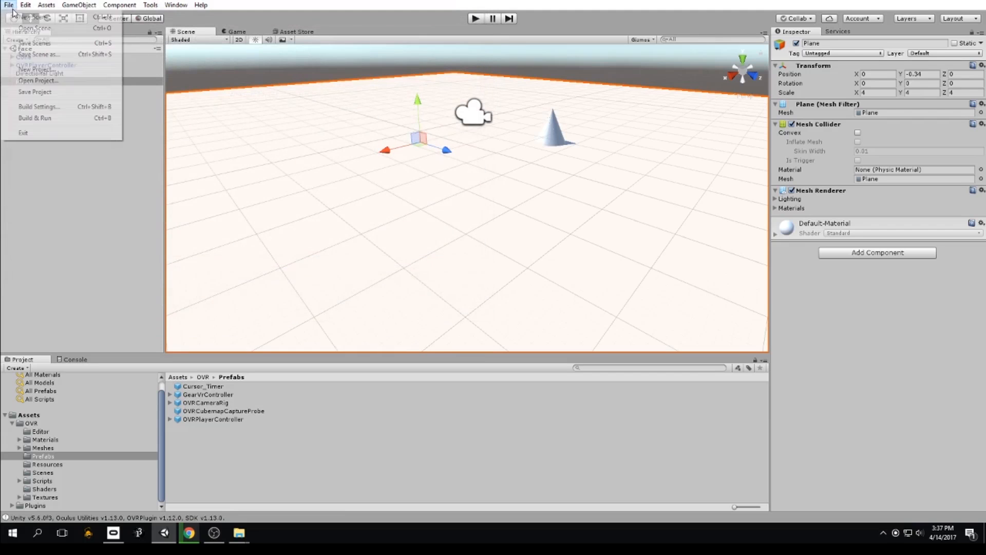
left_click(41, 107)
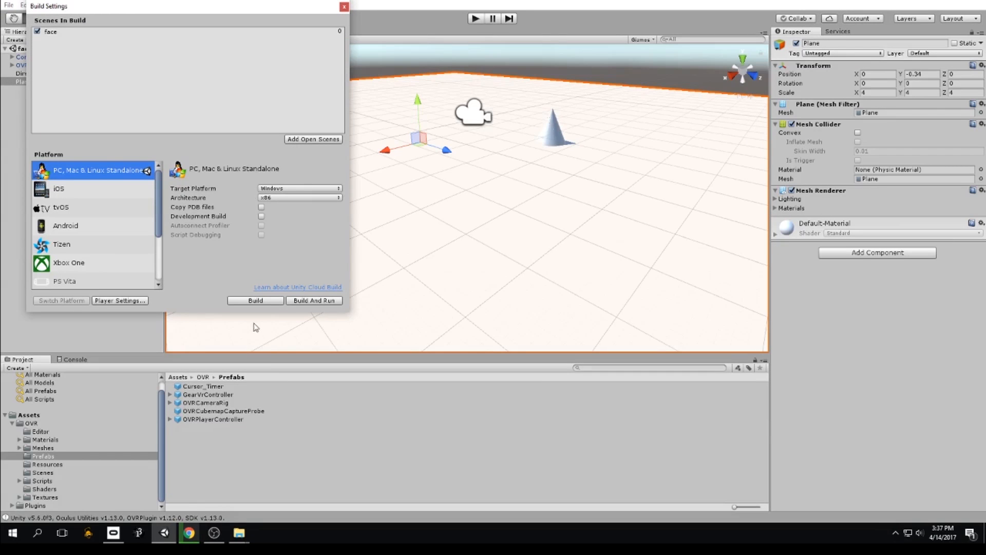
left_click(305, 301)
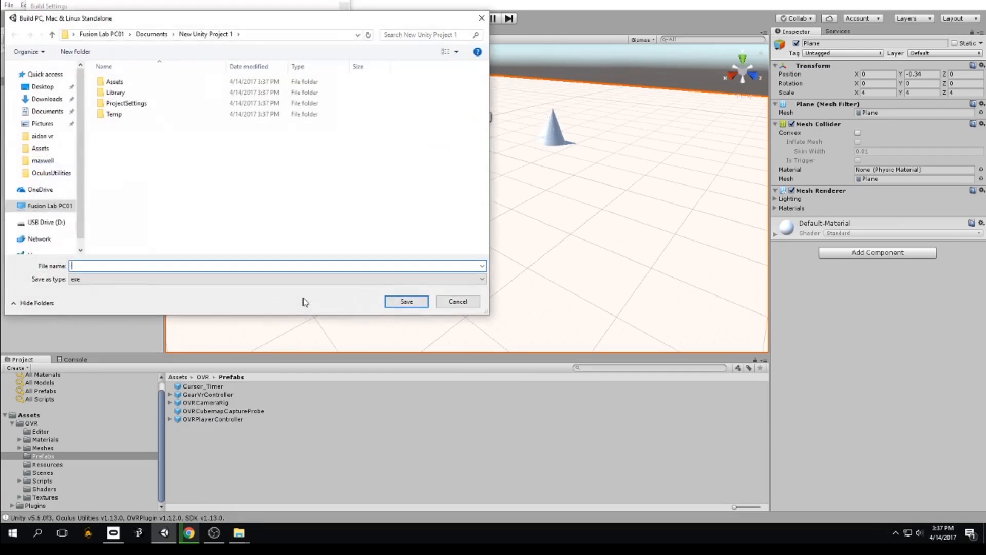
type("t")
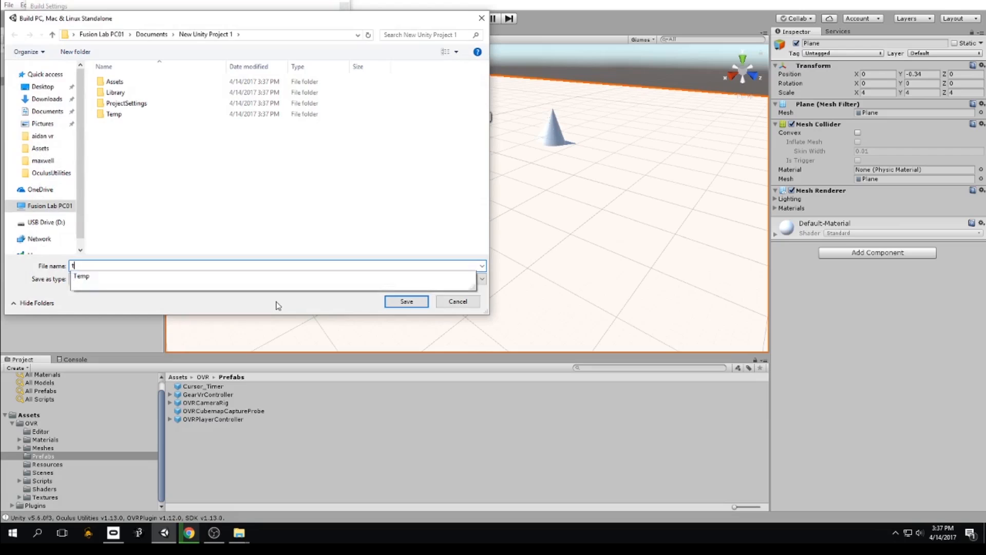
key("Return")
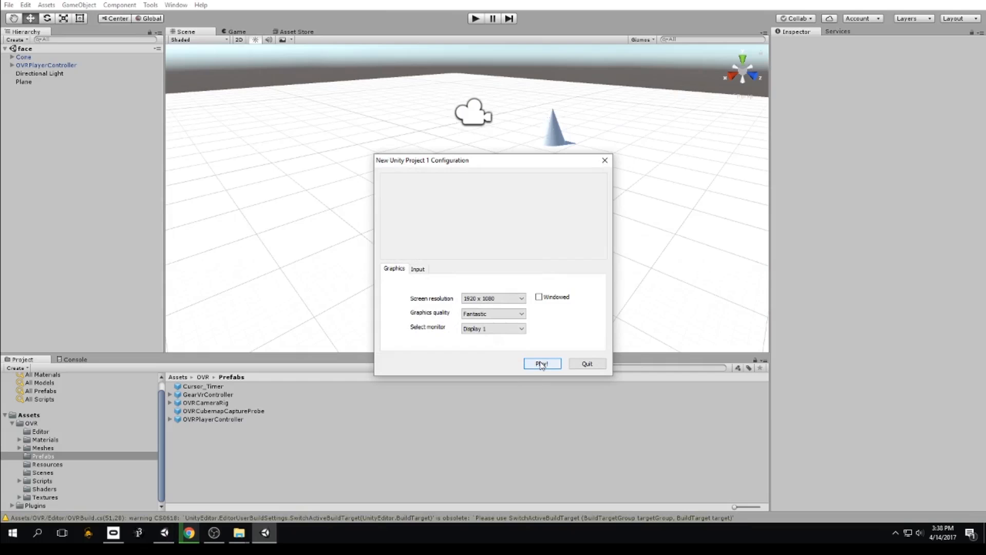
- Start the built application with its preset graphics configuration and walk forward toward the cone
left_click(542, 364)
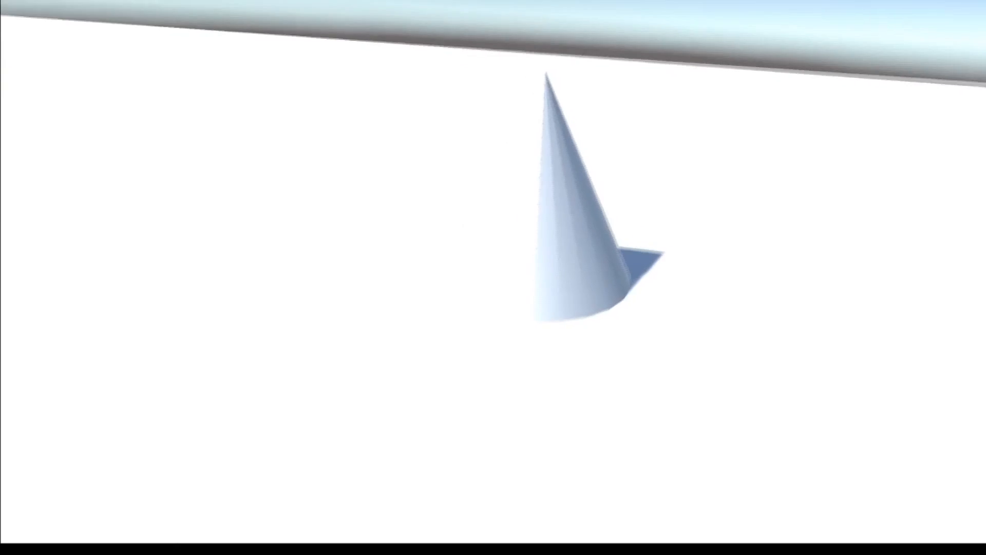
key("w")
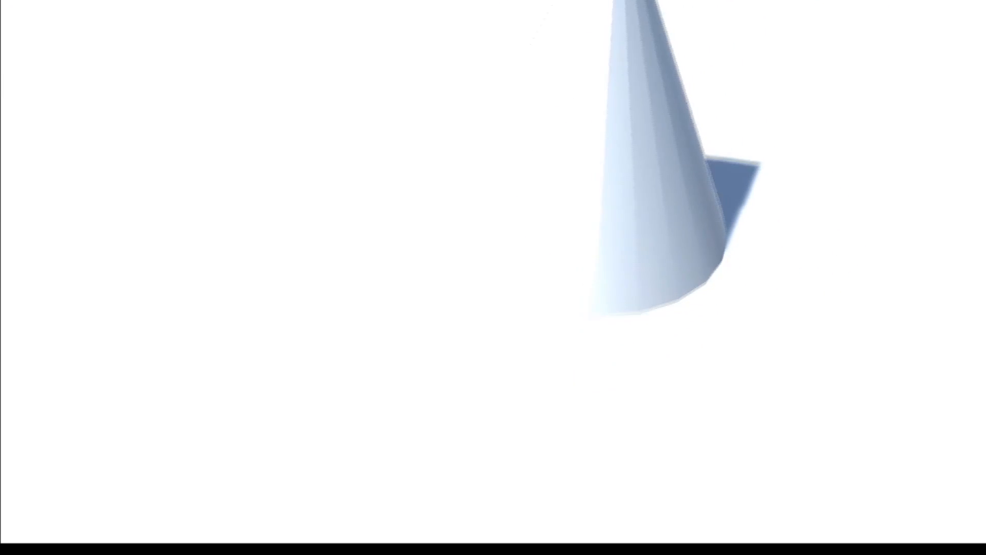
key("w")
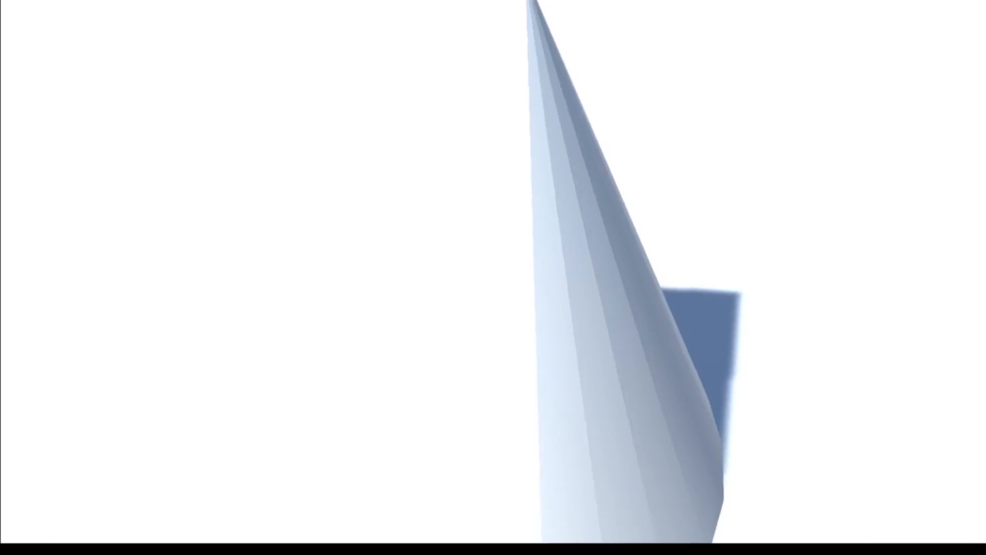